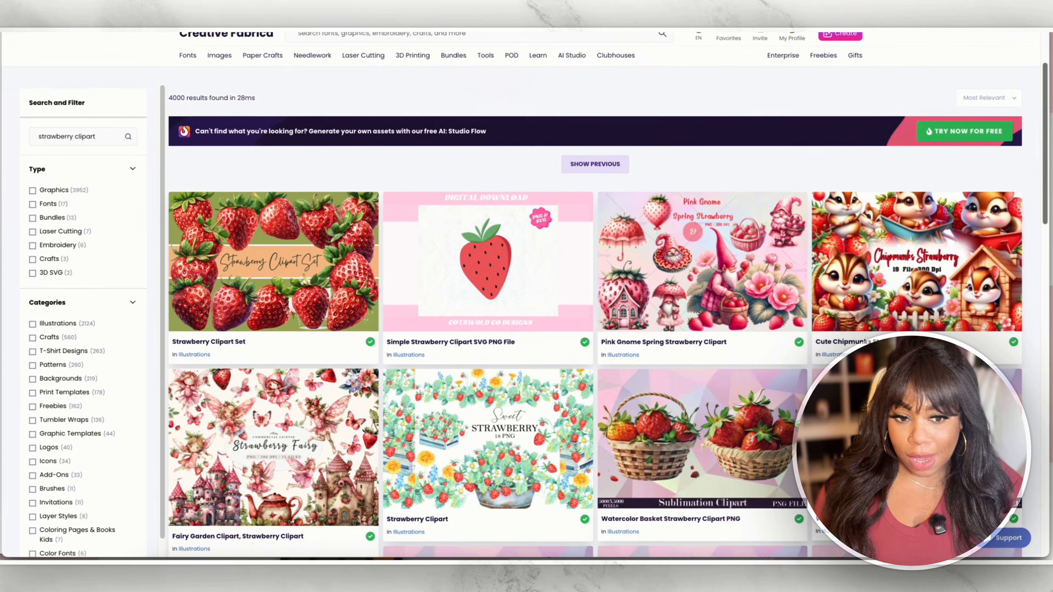
Step: Browse the strawberry clipart search results for graphics suited to a strawberry-themed design
scroll(526, 290, "down", 3)
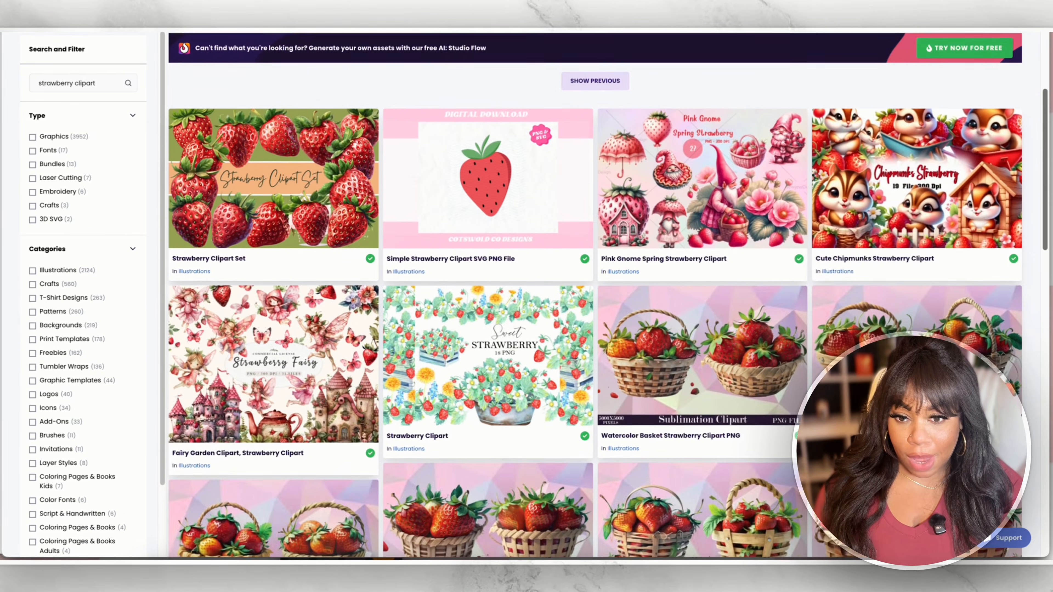
scroll(595, 290, "down", 5)
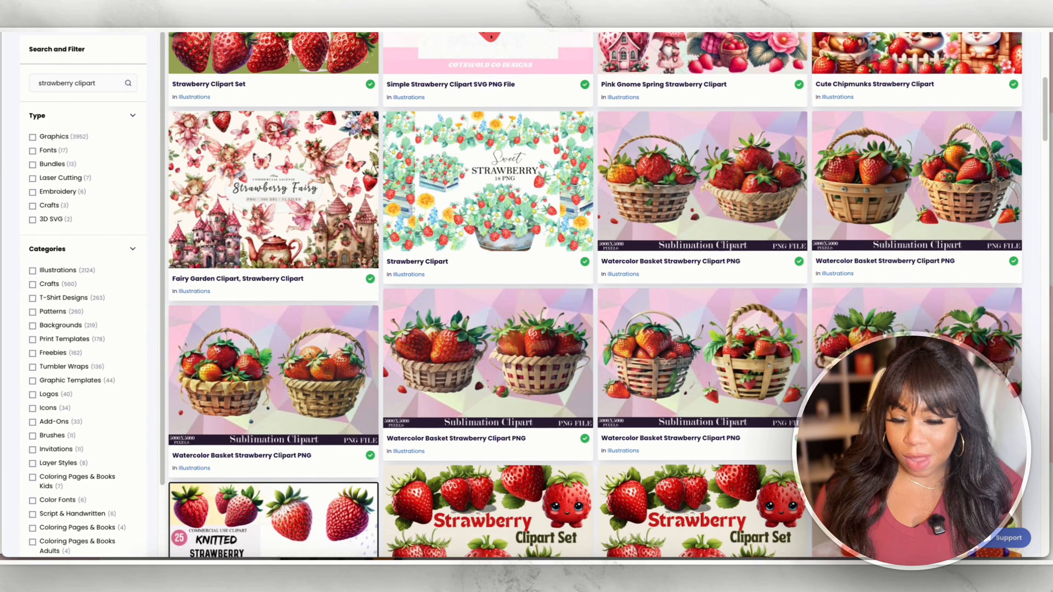
scroll(594, 290, "down", 15)
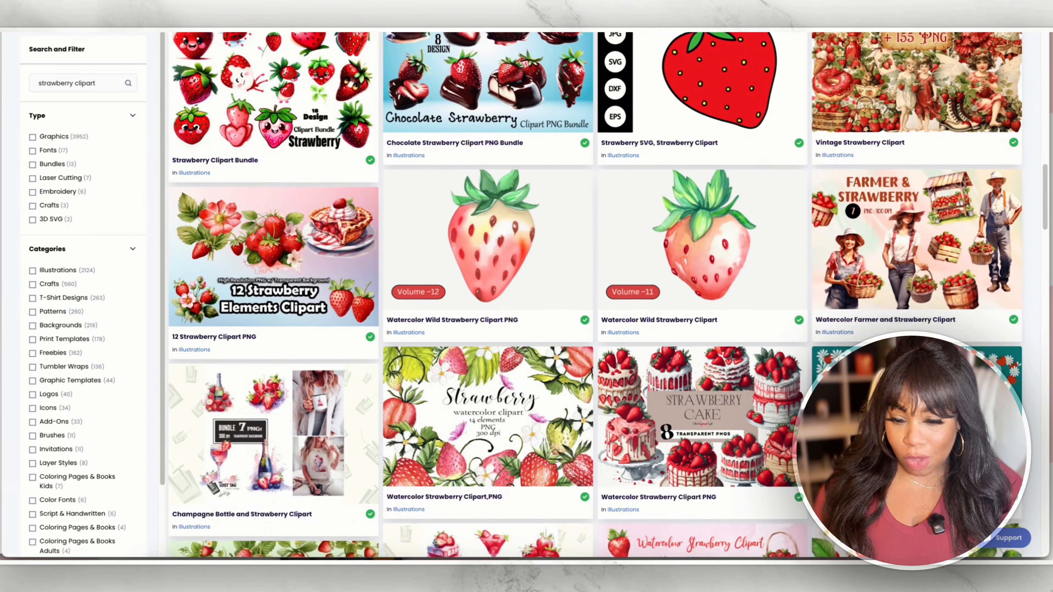
scroll(595, 290, "down", 2)
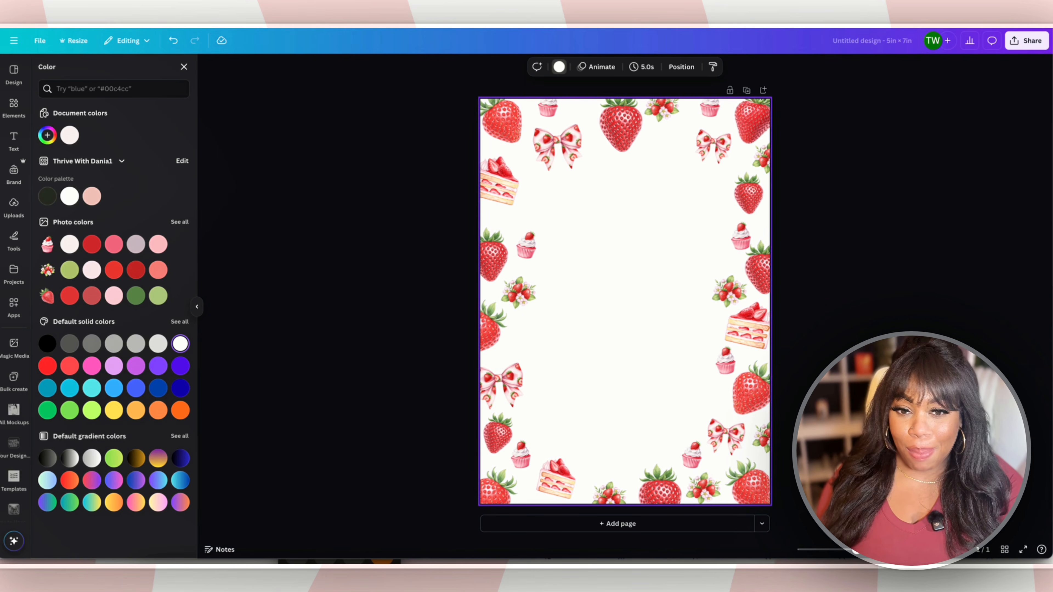
Step: In Canva, set the 5 × 7 in strawberry border page's background to pale pink and open the design's download options
left_click(91, 270)
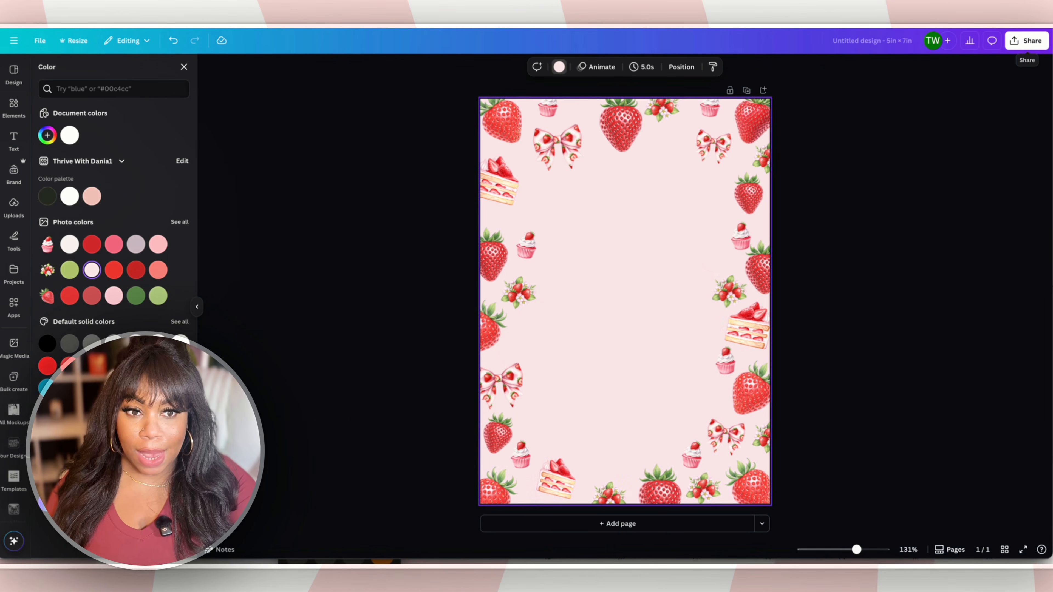
left_click(1026, 40)
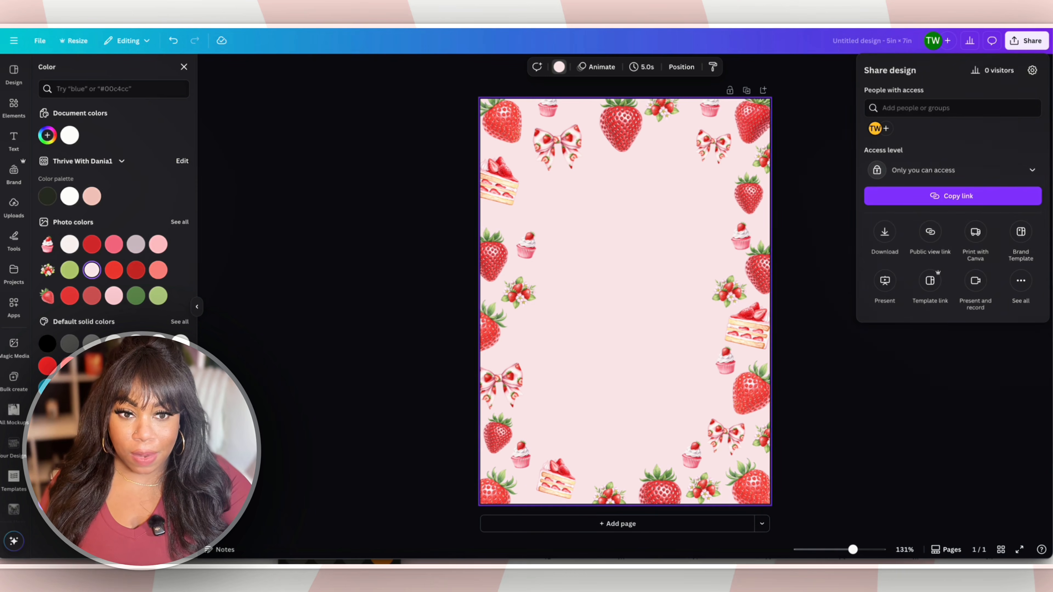
left_click(884, 233)
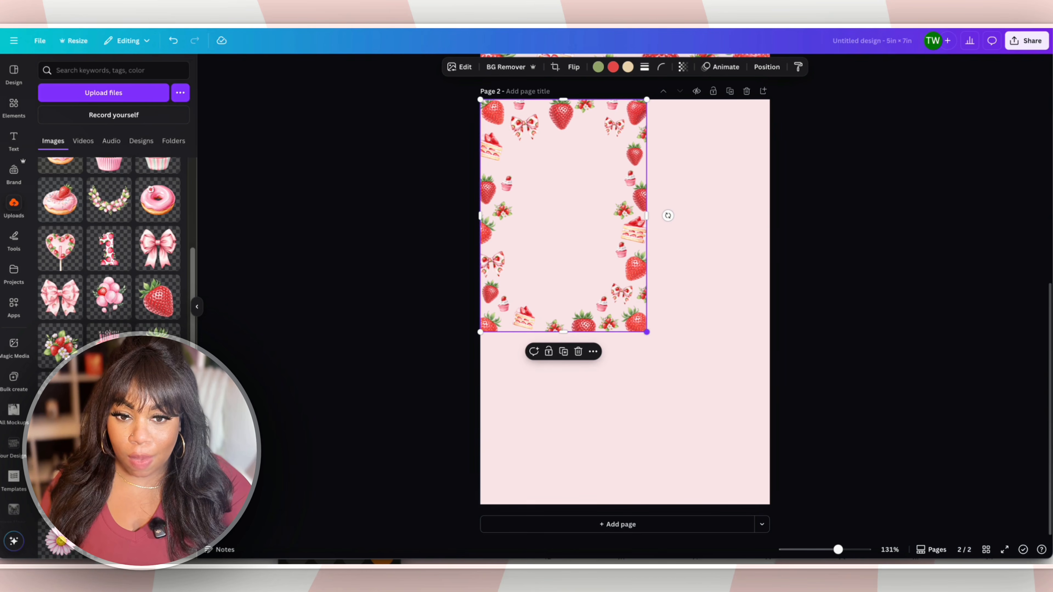
Step: Enlarge the strawberry border image to cover all of page 2 and add a text box set in Poppins
left_click_drag(647, 336, 770, 504)
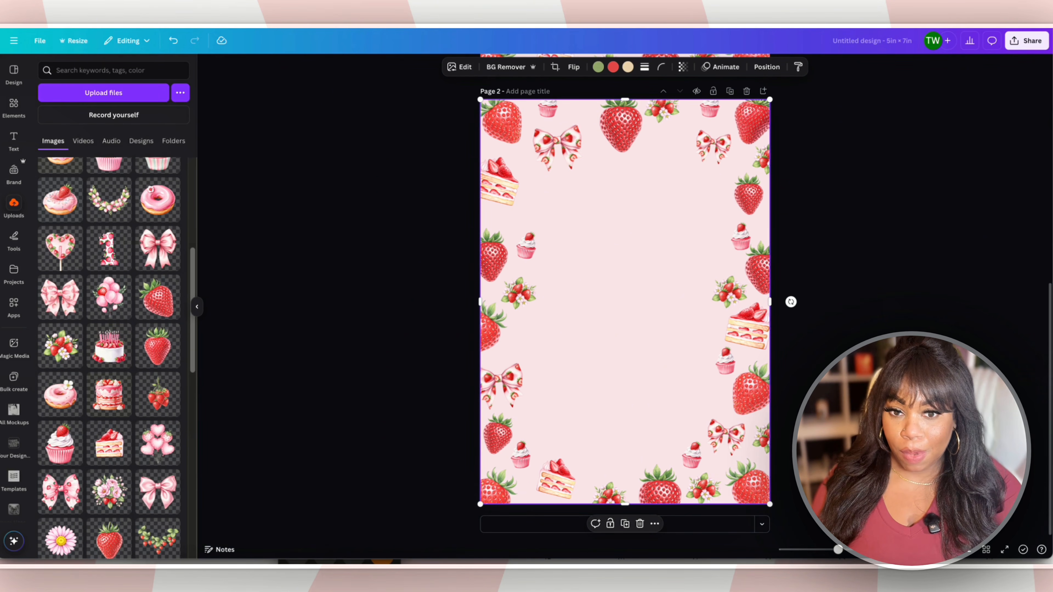
key("t")
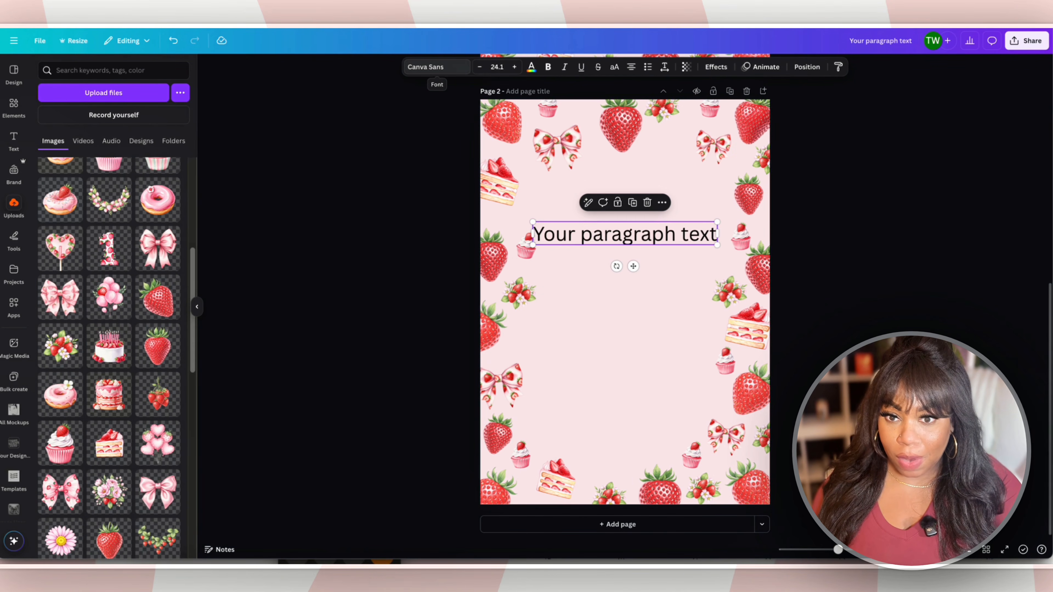
left_click(436, 68)
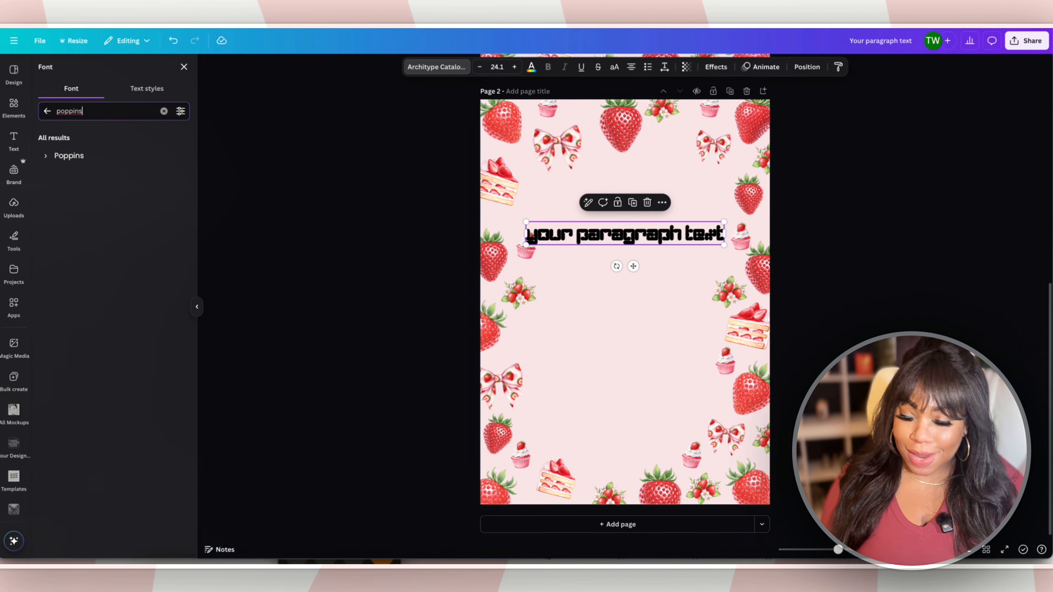
left_click(69, 156)
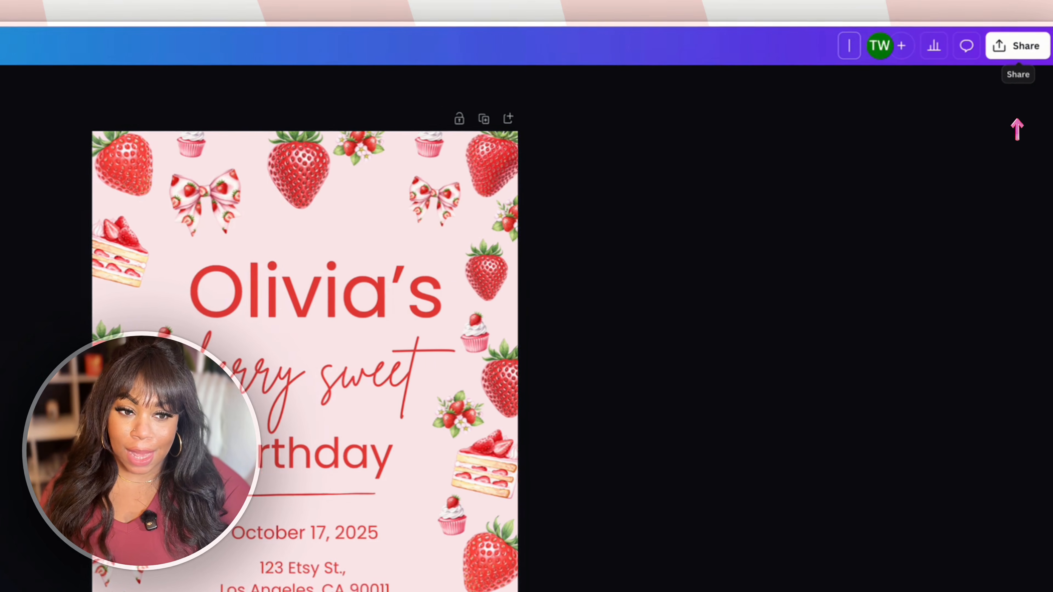
Step: Open the download options for the finished birthday invitation
left_click(1018, 46)
left_click(806, 331)
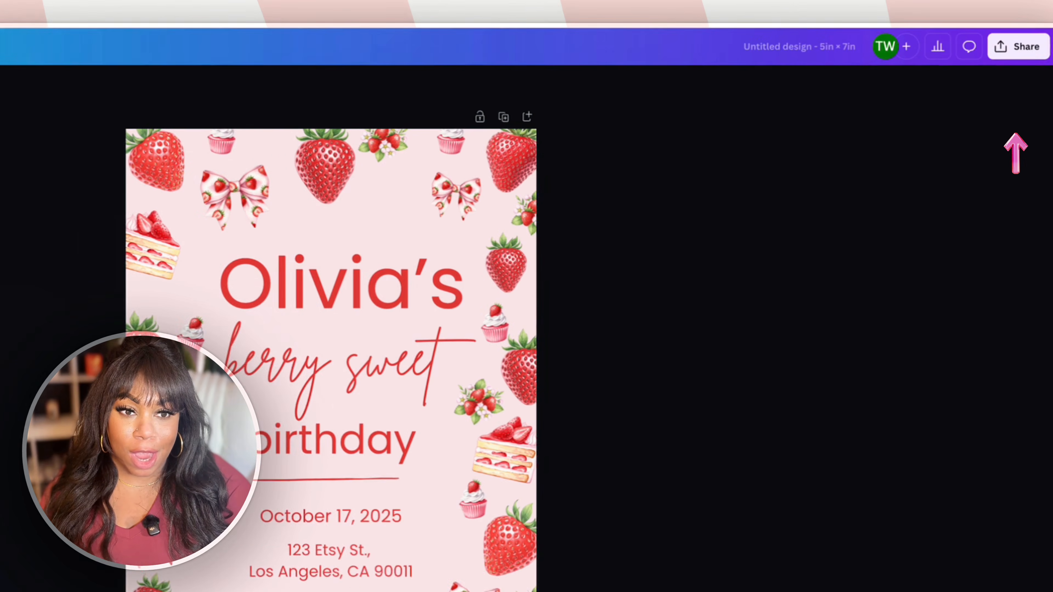
Step: Create a template link for the birthday invitation, copy it and paste it into the blank sticky note
left_click(1023, 42)
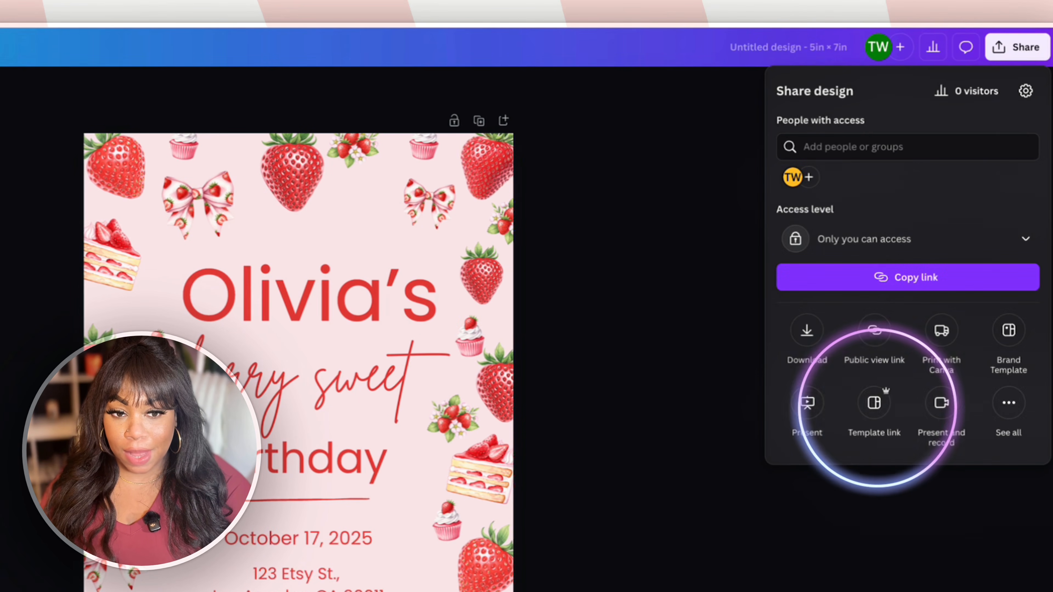
left_click(873, 402)
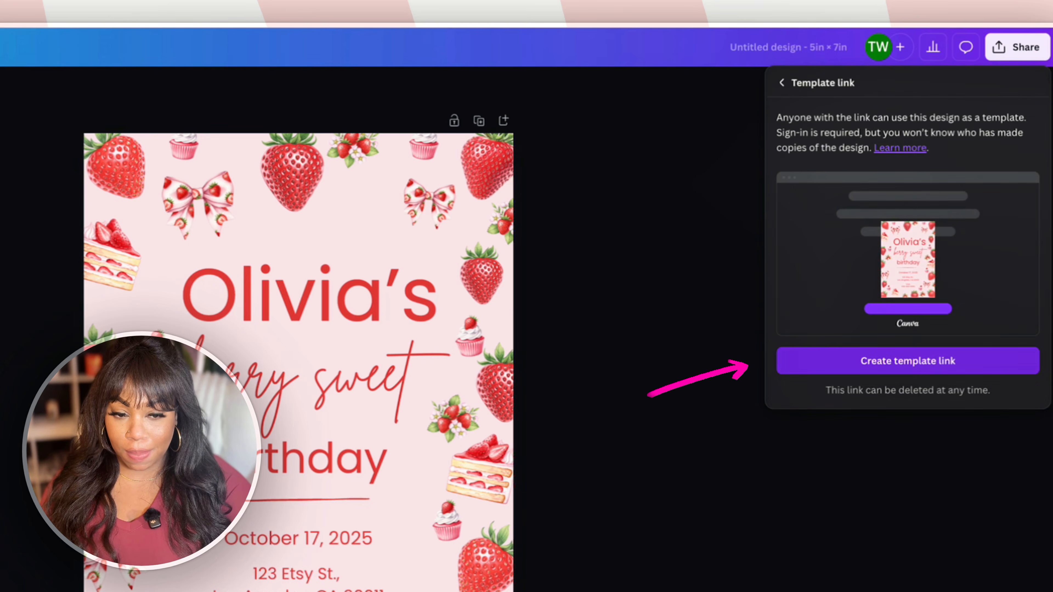
left_click(908, 360)
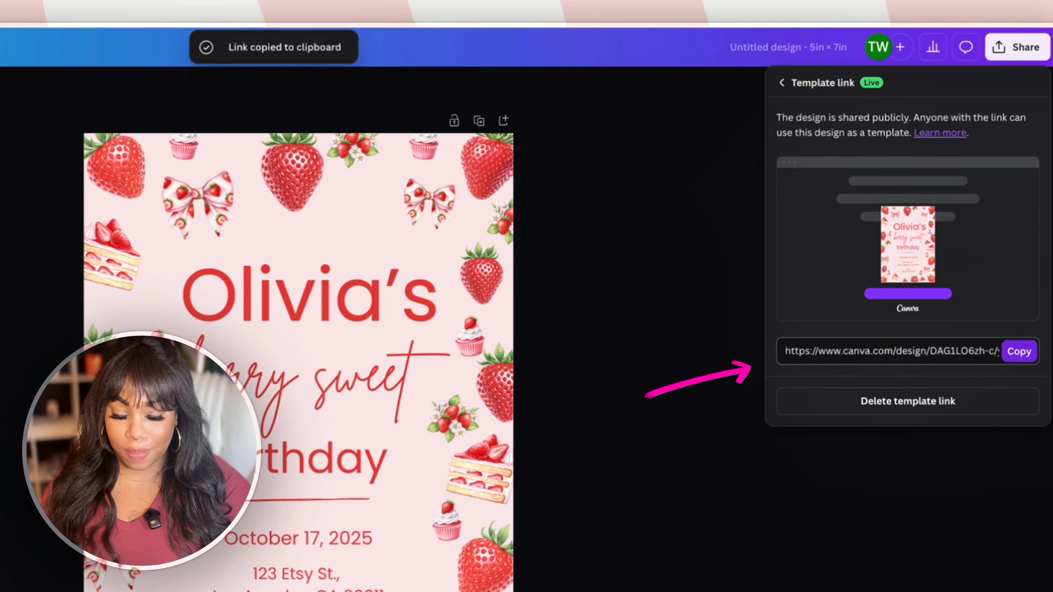
left_click(1019, 351)
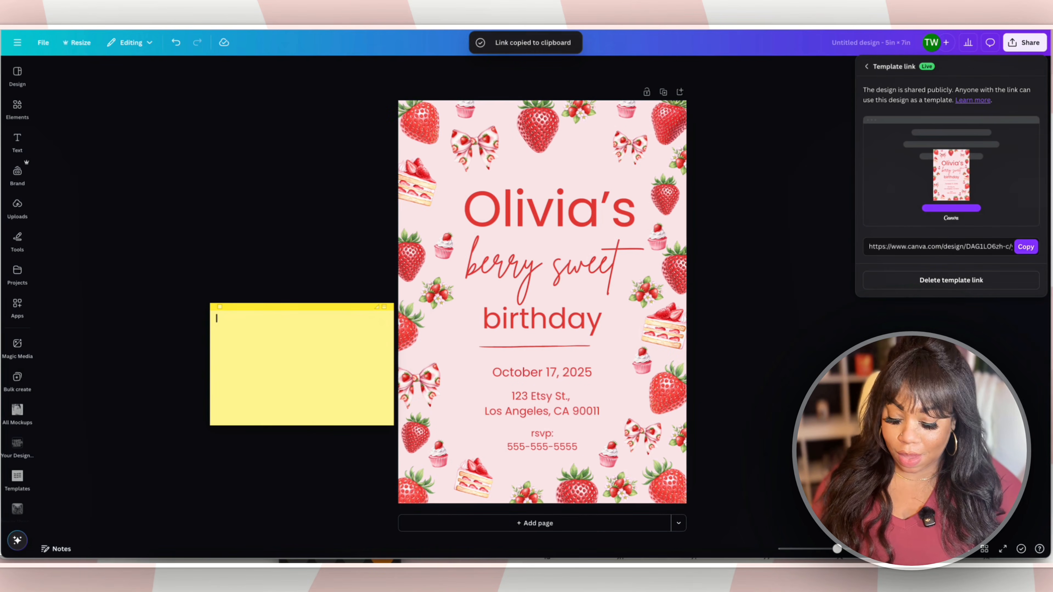
key("super+v")
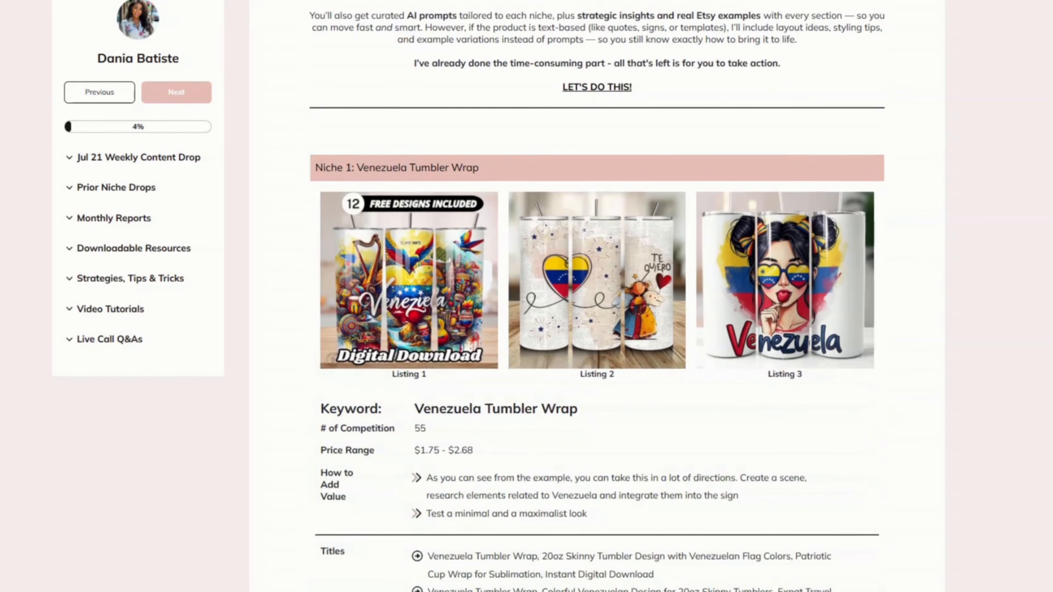
Step: Read through the weekly niche page's Venezuela Tumbler Wrap and Vintage Stamp State PNG sections, including their titles, tags and prompts
scroll(596, 290, "down", 2)
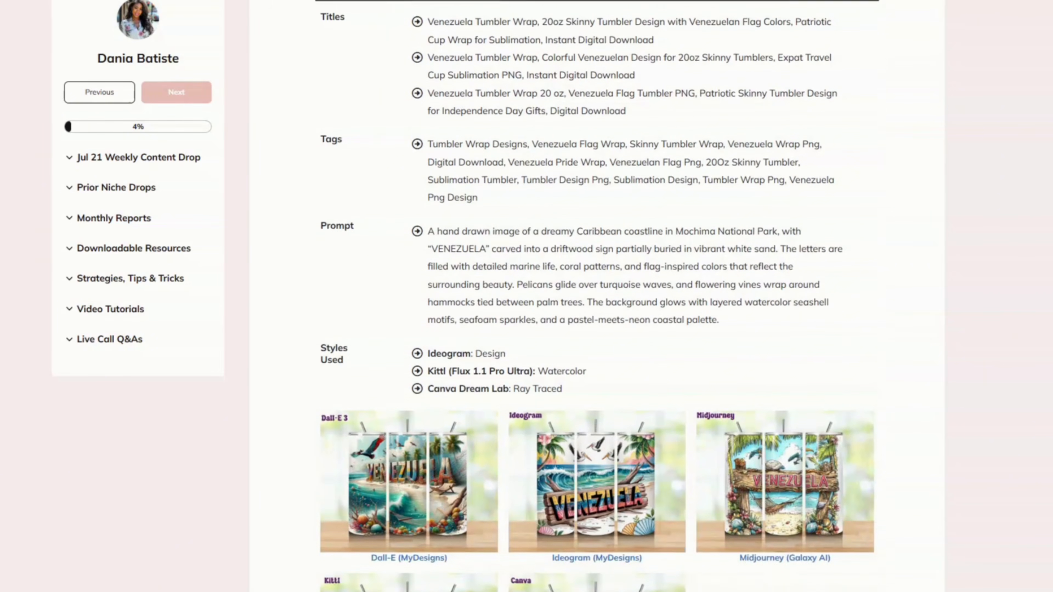
scroll(597, 290, "down", 2)
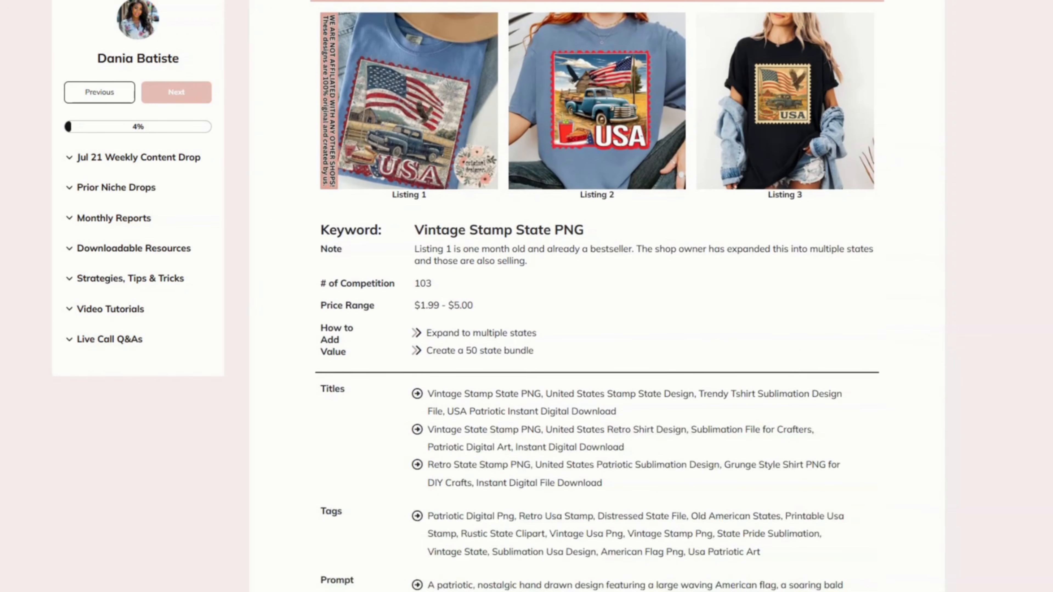
scroll(597, 290, "down", 2)
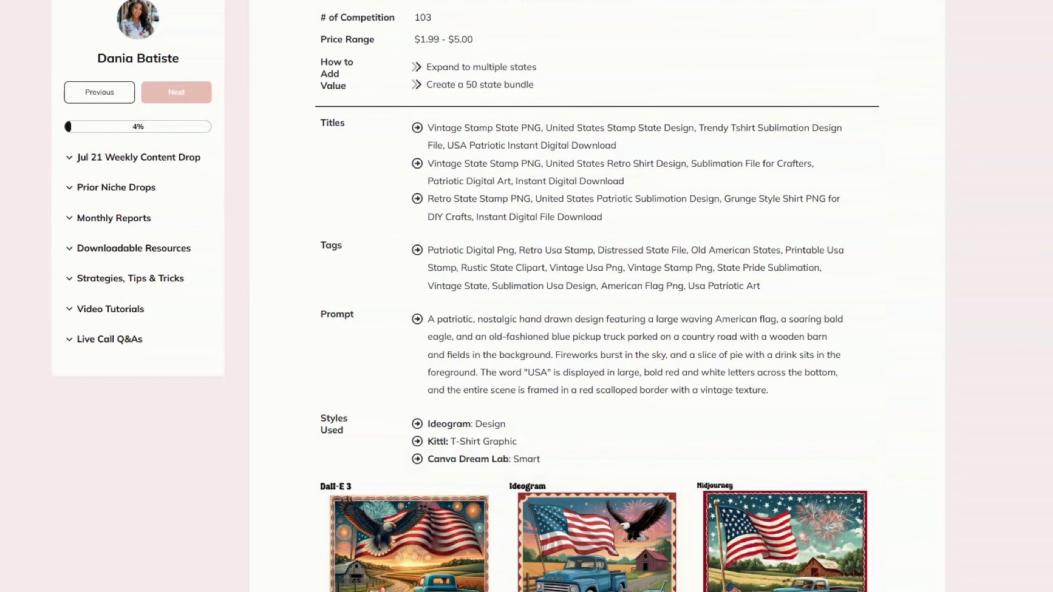
scroll(596, 290, "down", 2)
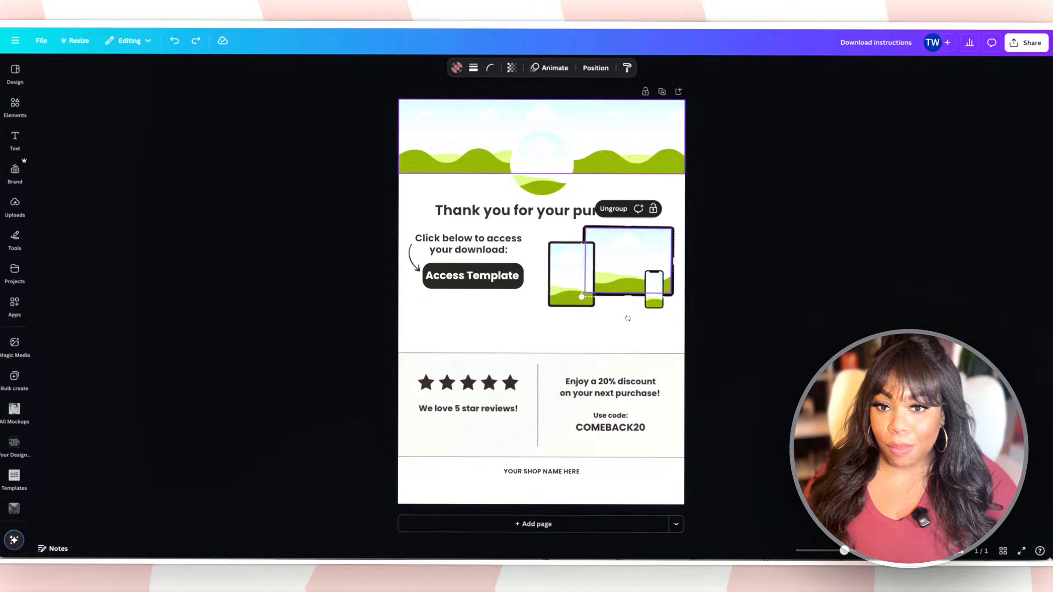
Step: Fill the Canva download instructions' picture frames with a string-lights banner photo, a round logo image and the birthday invitation in the device mockups
left_click(543, 140)
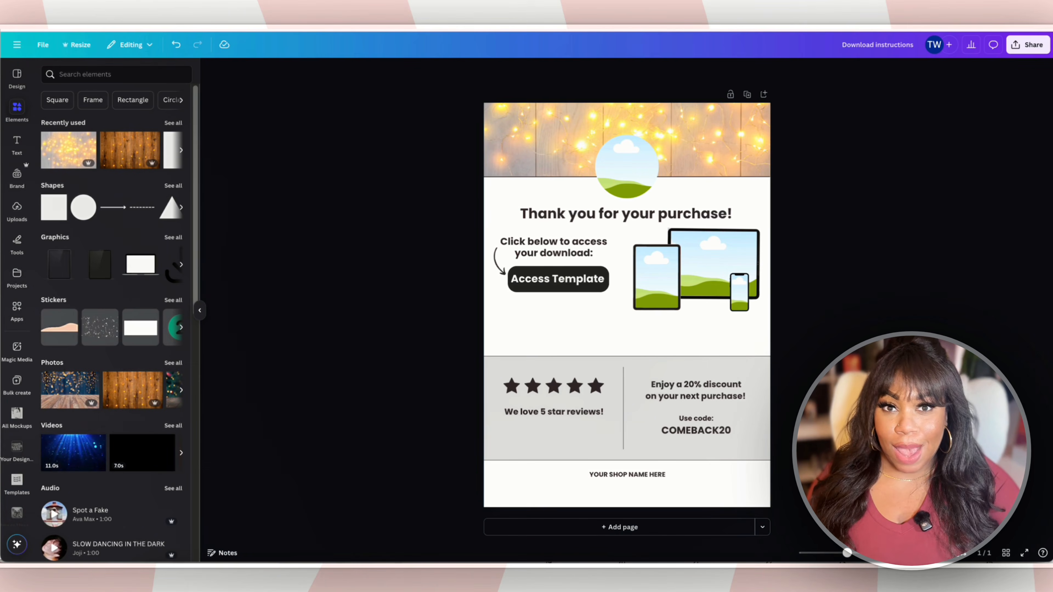
left_click(626, 167)
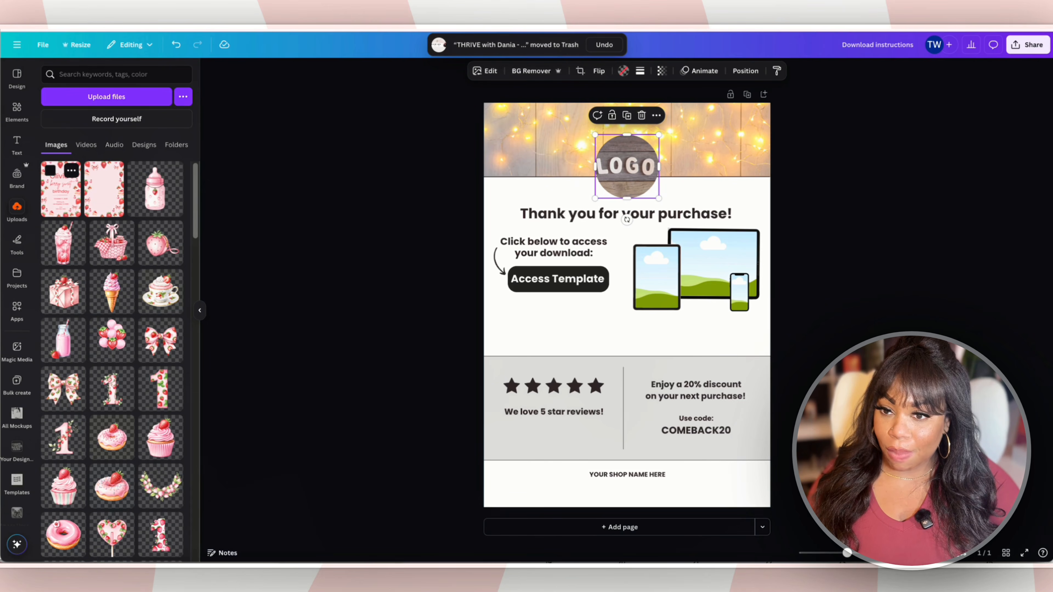
left_click_drag(61, 188, 656, 277)
left_click_drag(61, 189, 713, 265)
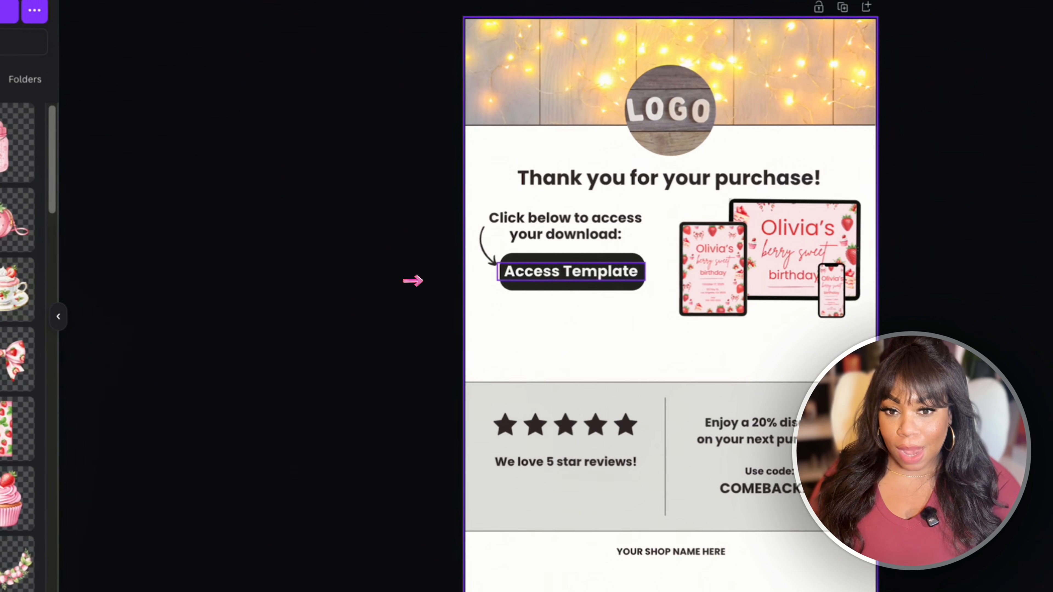
Step: Link the "Access Template" text to the copied invitation template URL
double_click(571, 272)
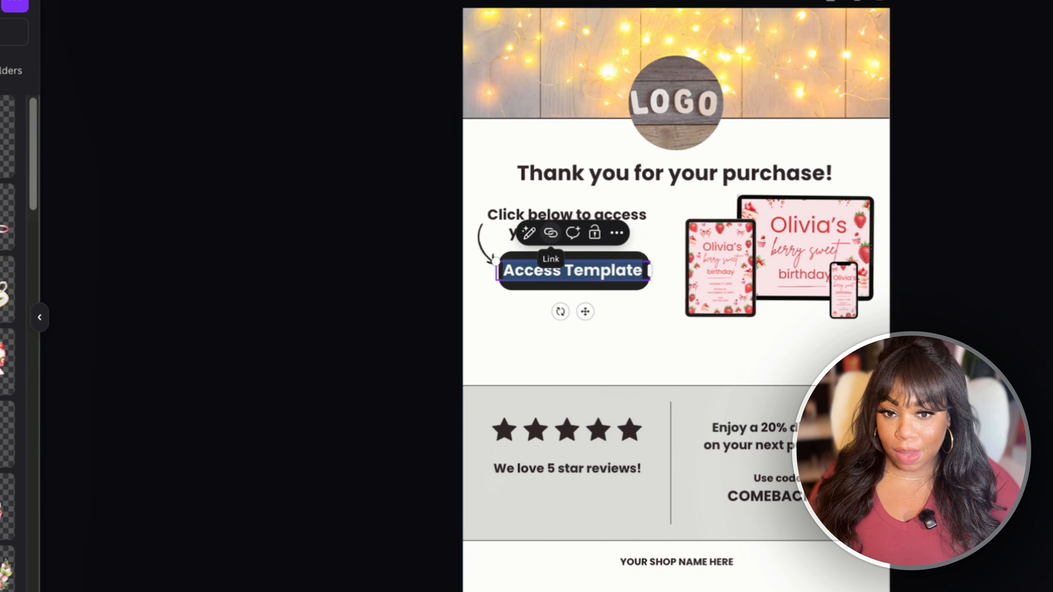
left_click(551, 233)
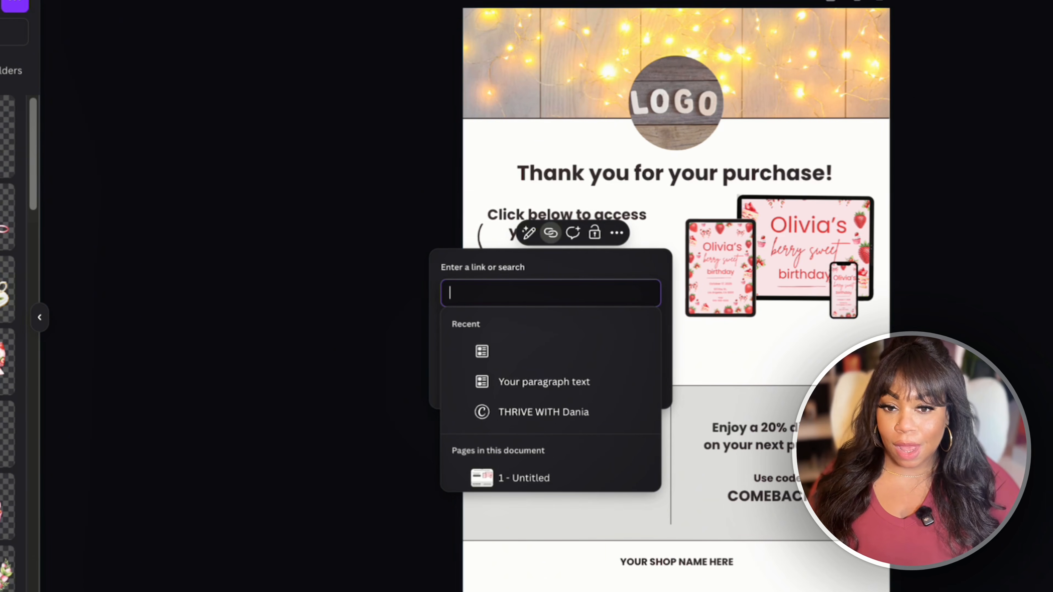
key("ctrl+v")
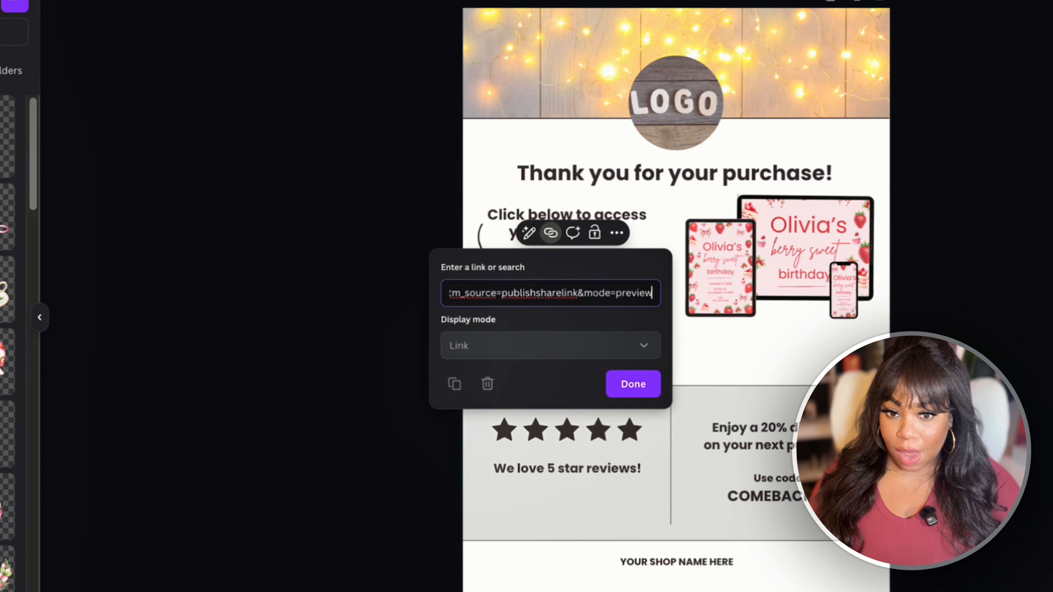
key("Return")
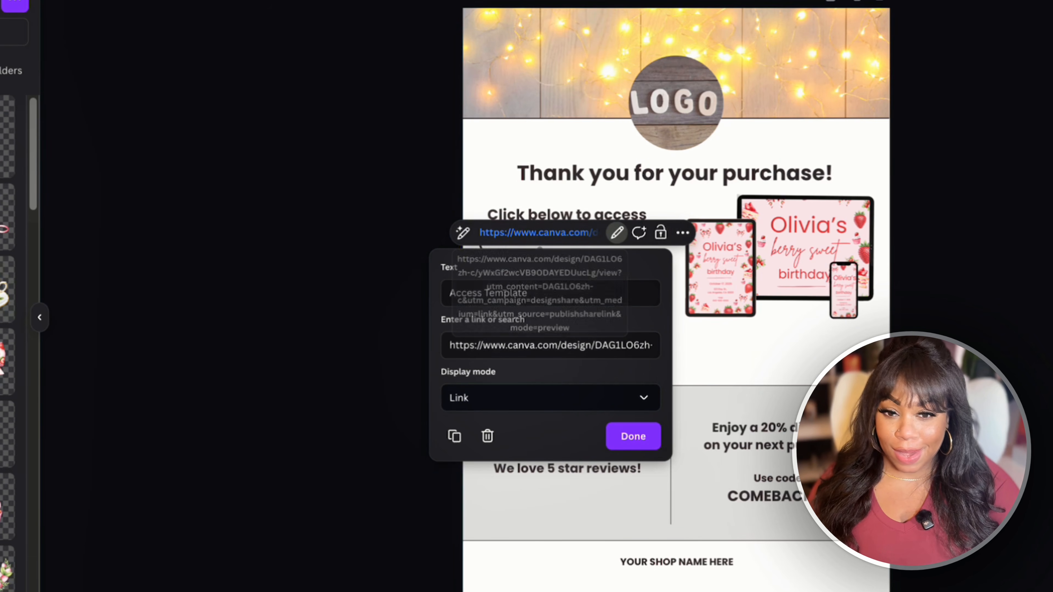
left_click(633, 436)
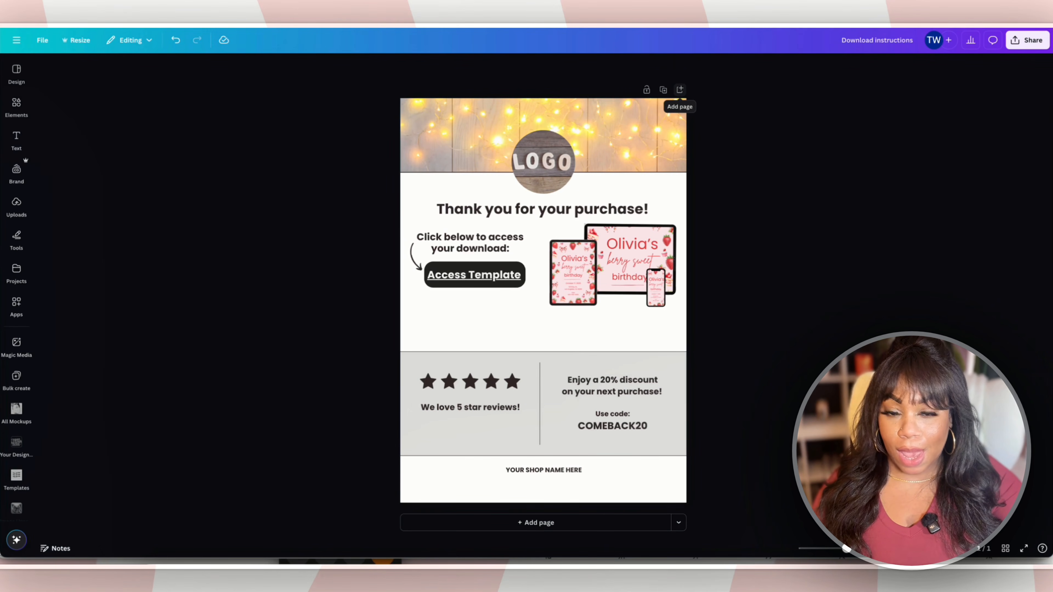
Step: Add a second page, search templates for "thank you for your purchase" and apply the Green Illustrative Thank You Flyer
left_click(680, 89)
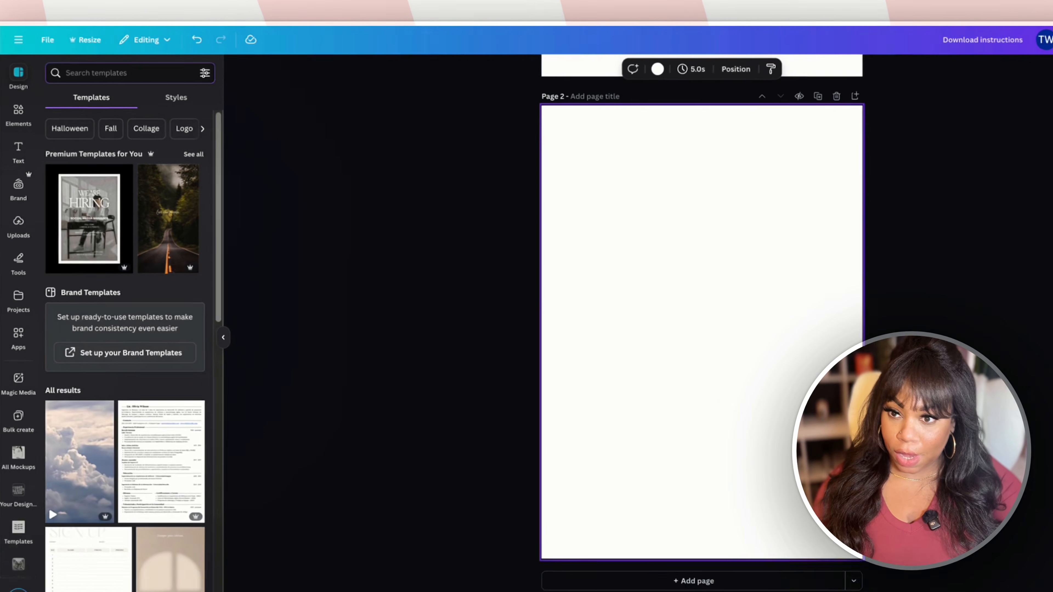
type("thank you for your purchase")
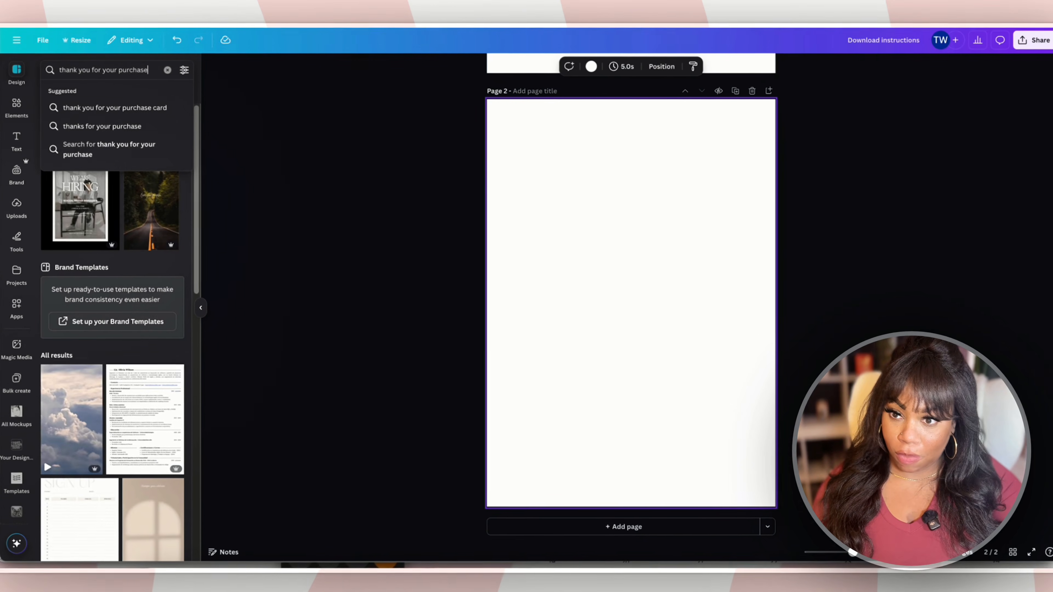
key("Return")
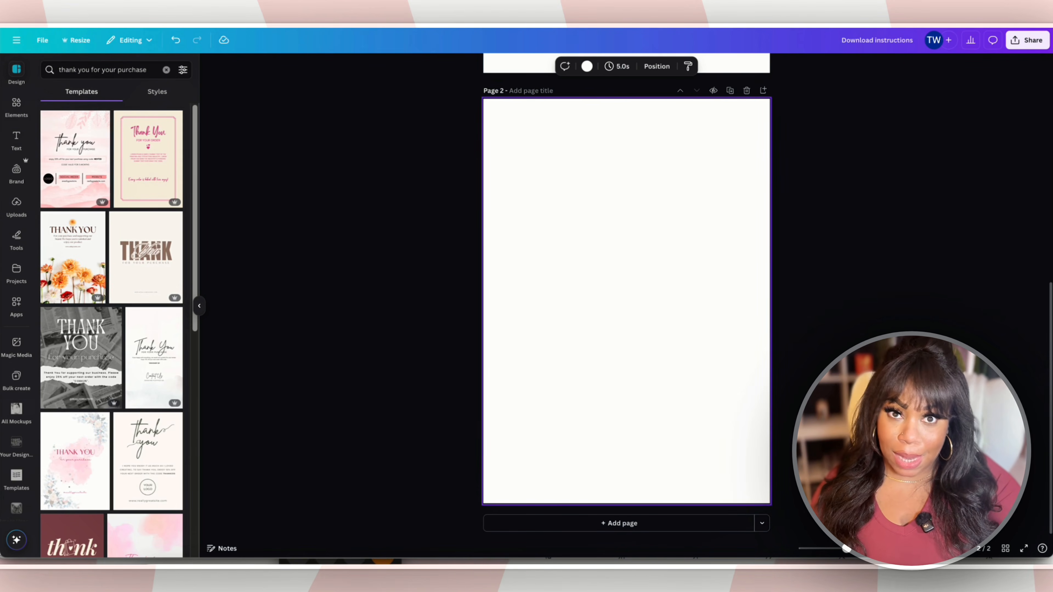
scroll(124, 332, "down", 3)
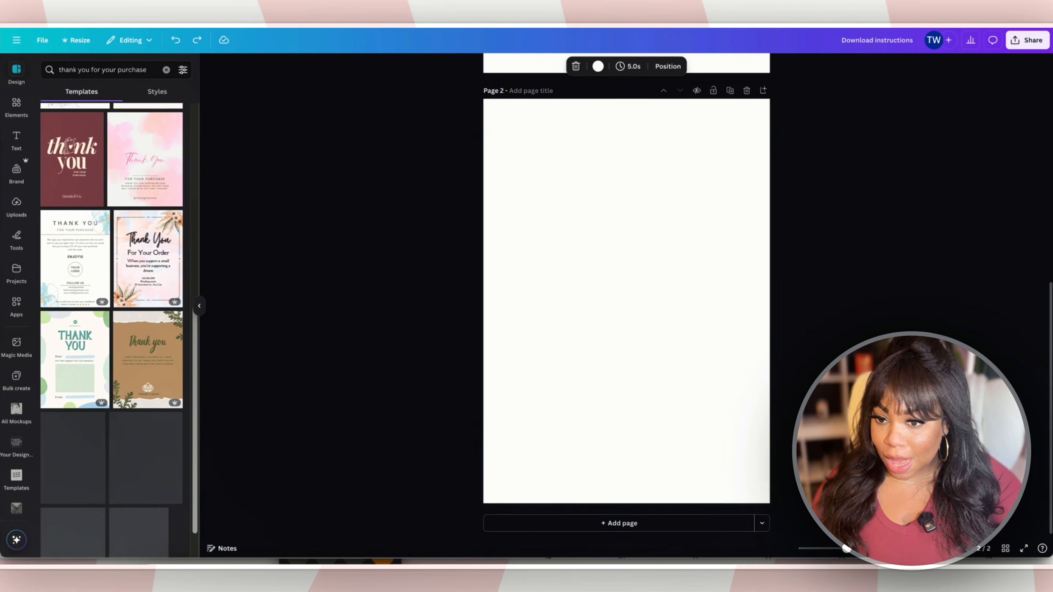
scroll(111, 332, "down", 3)
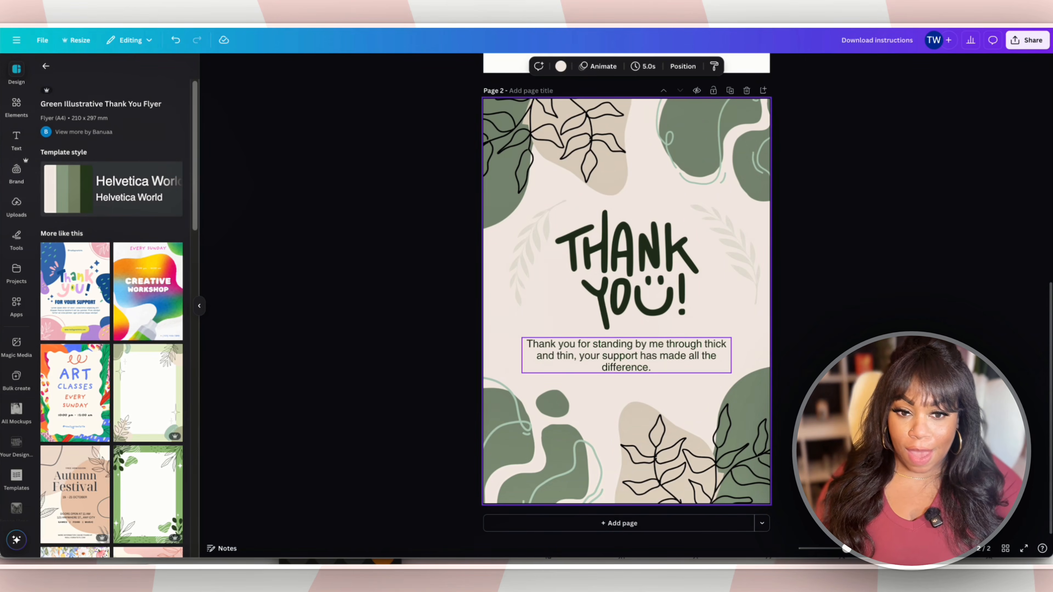
Step: Replace the message below the THANK YOU heading with "CLICK HERE TO ACCESS YOUR TEMPLATE"
double_click(626, 355)
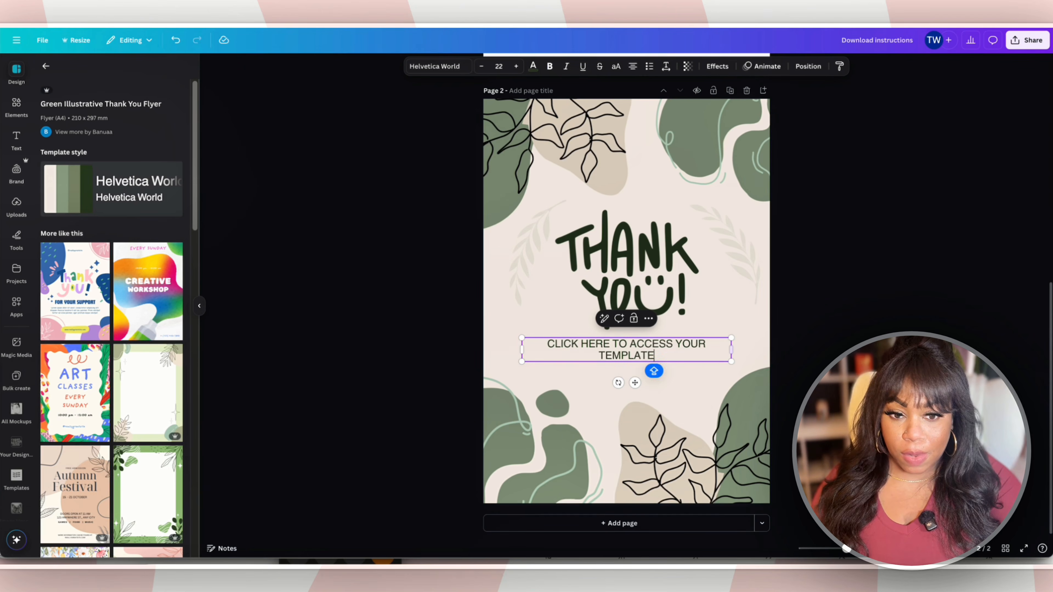
Step: Fit the "CLICK HERE TO ACCESS YOUR TEMPLATE" text on one line in bold and link it to the invitation template URL
left_click_drag(731, 355, 745, 344)
double_click(630, 343)
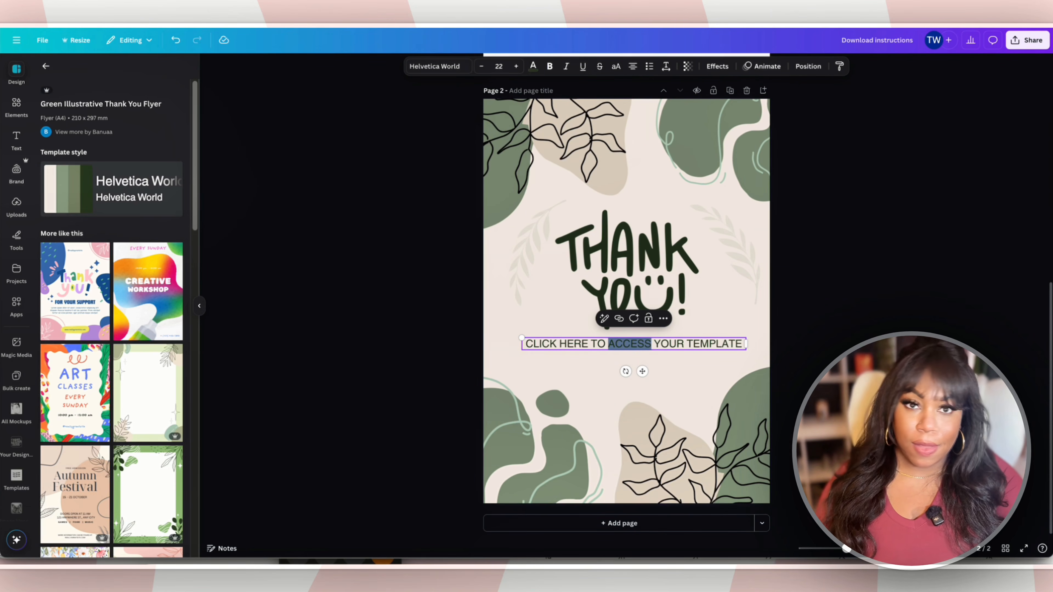
triple_click(651, 359)
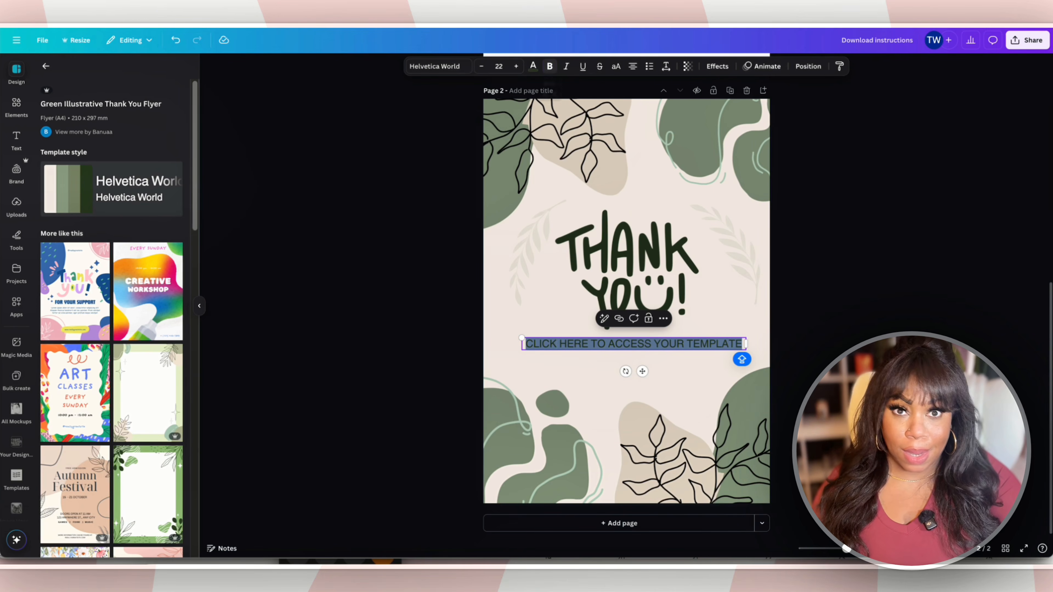
left_click(550, 66)
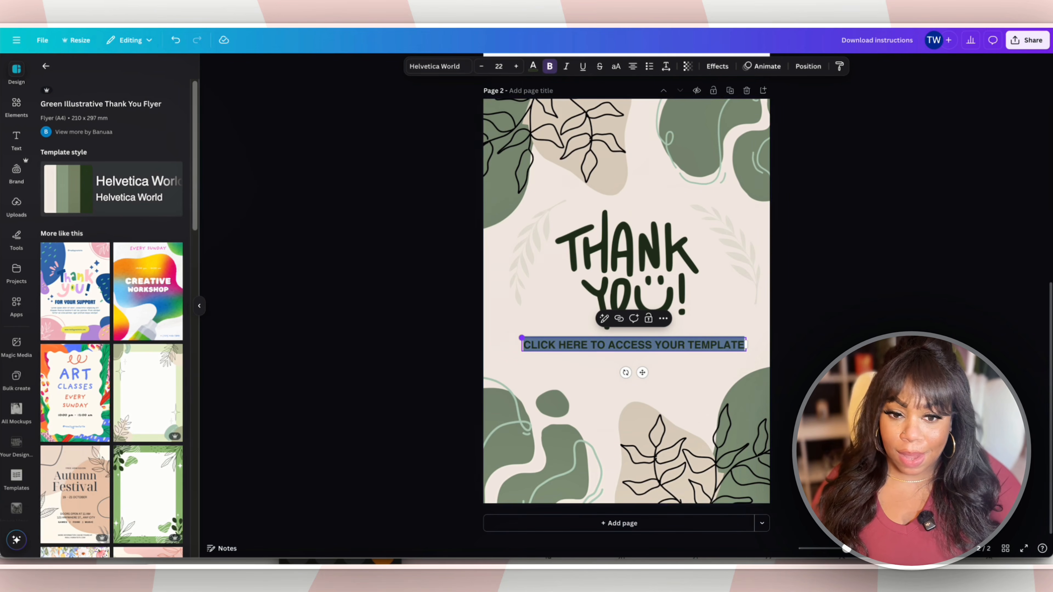
left_click(743, 361)
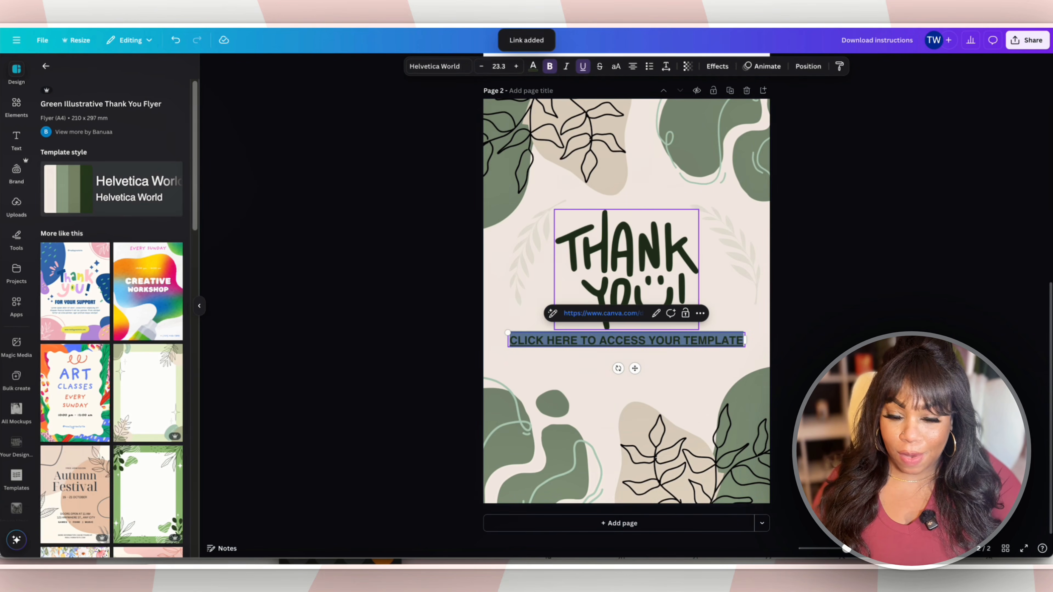
key("Escape")
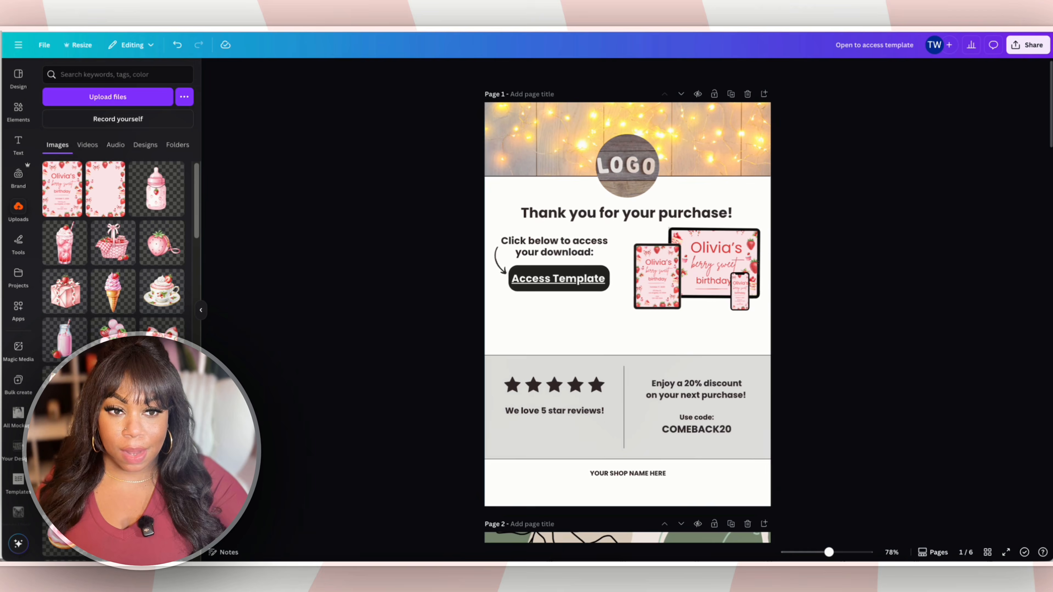
Step: Open the design's download options and set the file type to PDF Standard
left_click(1028, 44)
left_click(886, 235)
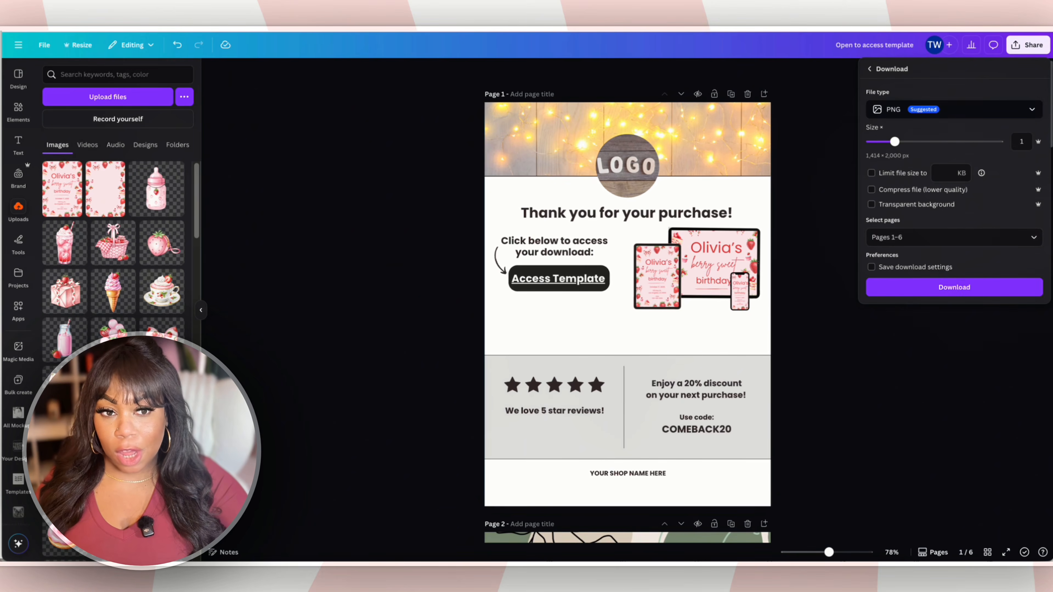
left_click(953, 108)
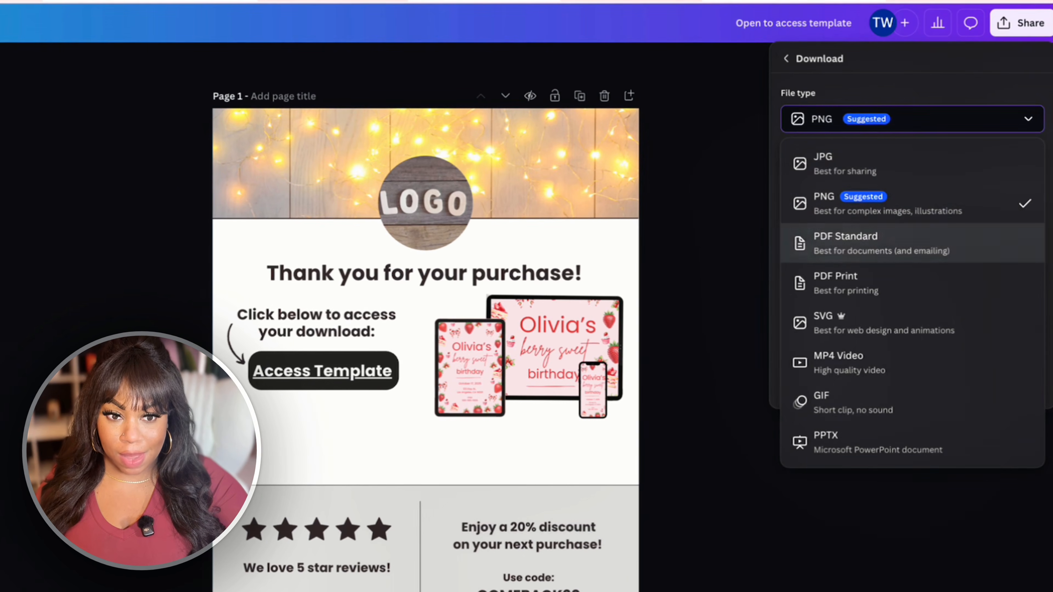
left_click(887, 243)
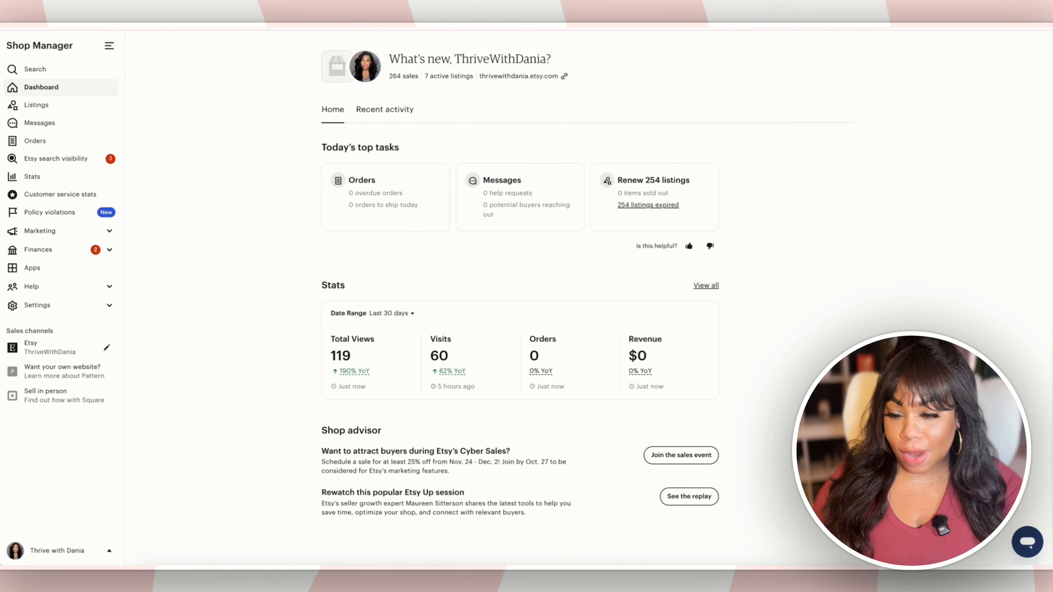
Step: Start a new listing in Etsy Shop Manager and set its category to Templates under Design & Templates
left_click(36, 105)
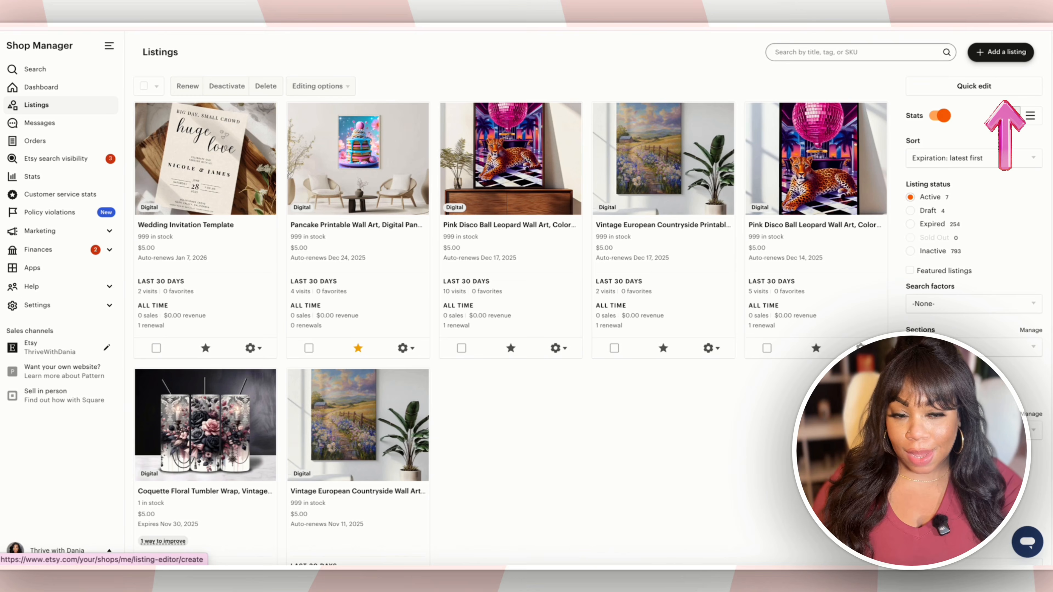
left_click(1000, 52)
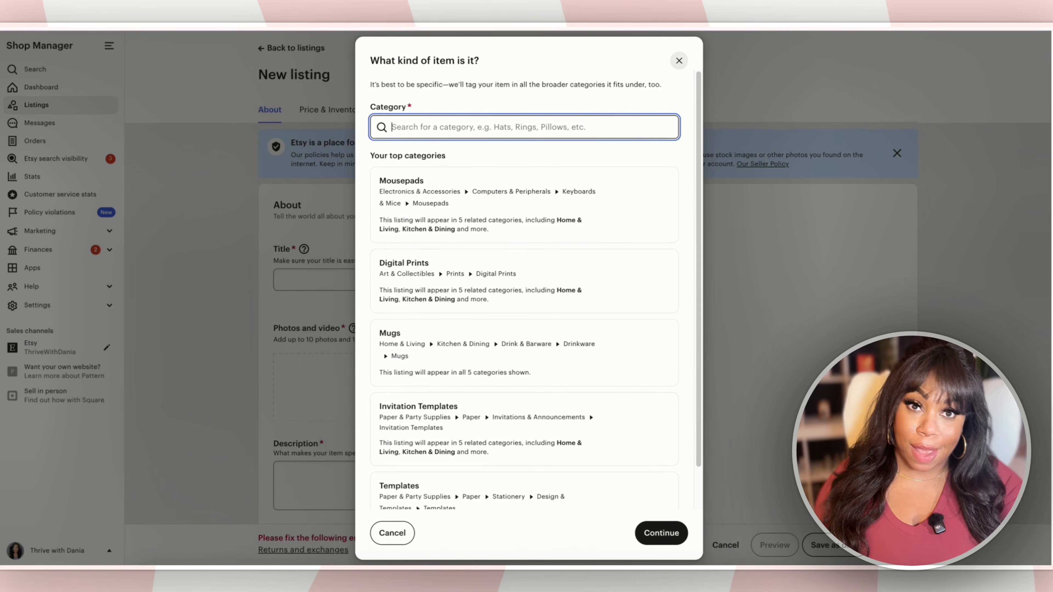
type("template")
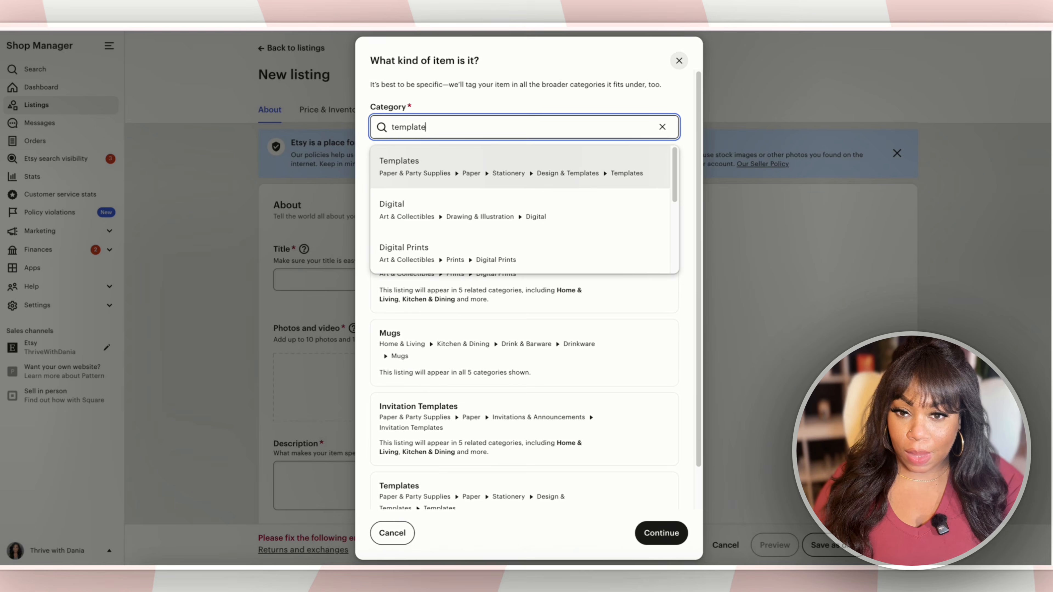
key("Return")
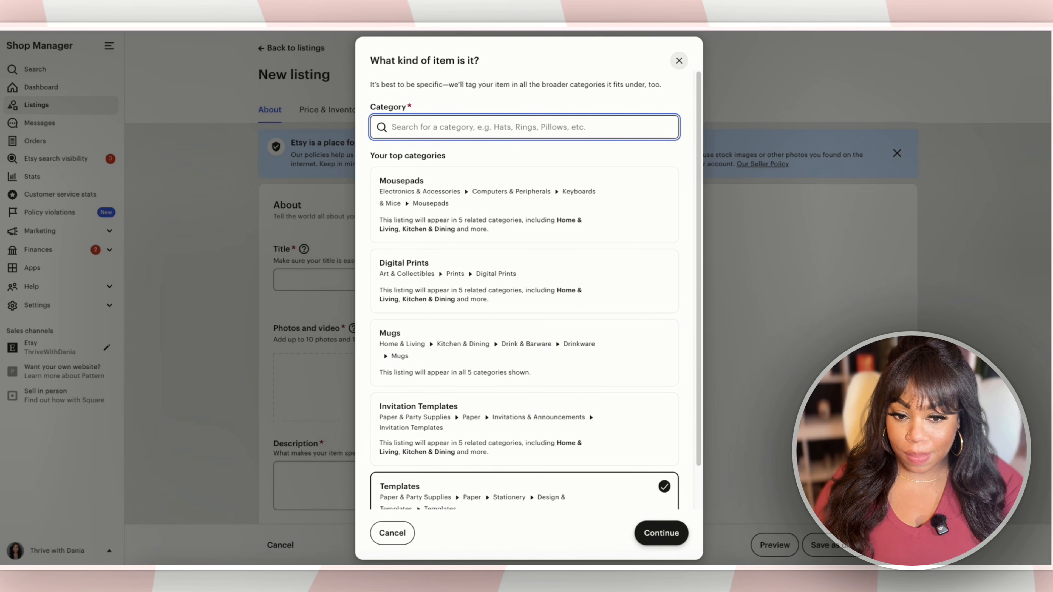
left_click(661, 533)
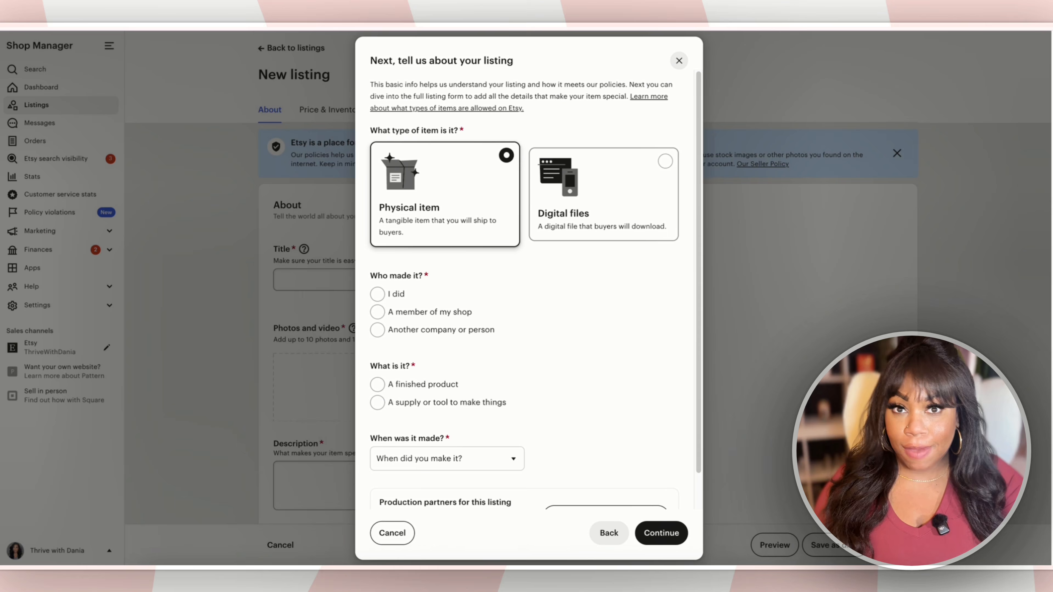
Step: Describe the listing as digital files, made by the shop owner, a finished product from 2020 - 2025, with content created by me
left_click(603, 194)
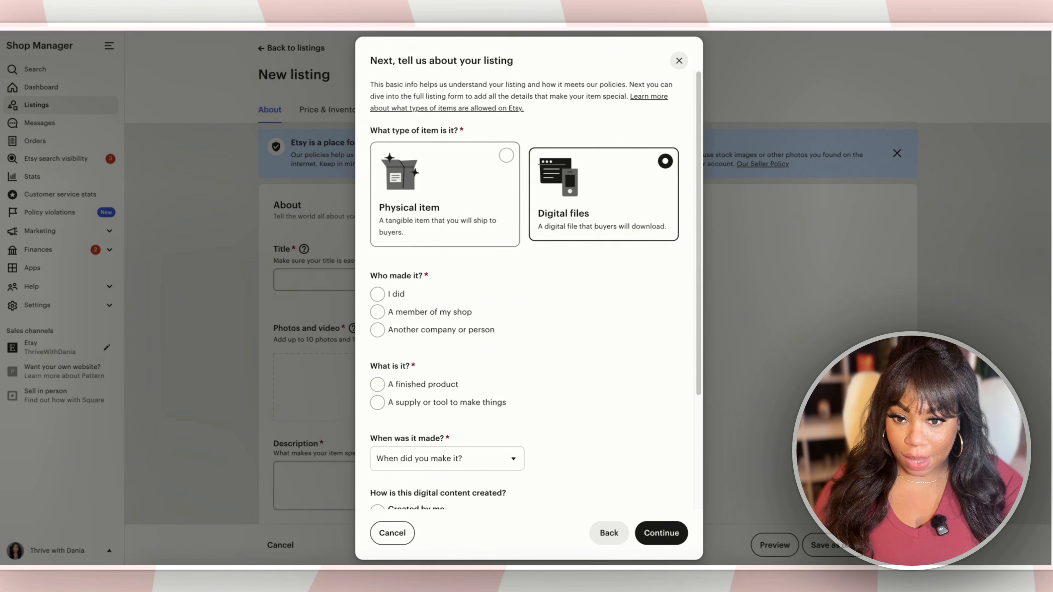
left_click(377, 294)
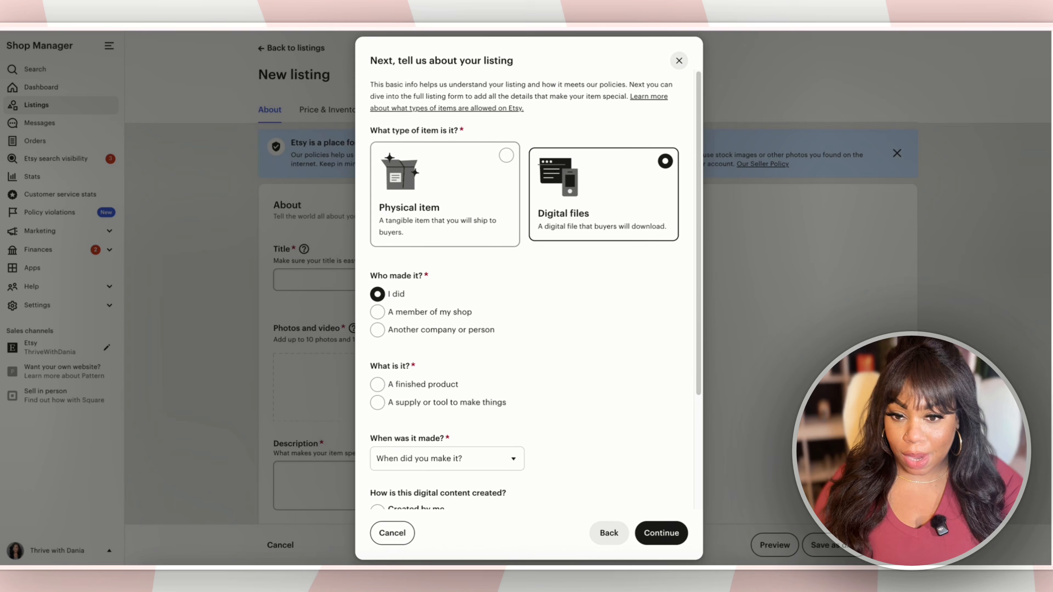
left_click(377, 384)
left_click(447, 459)
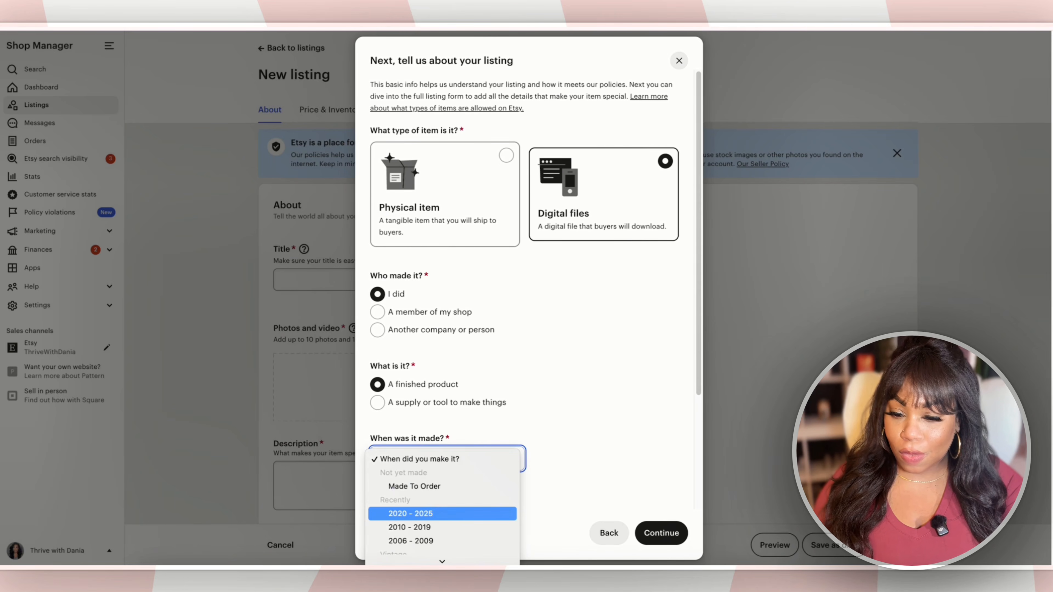
left_click(442, 513)
scroll(442, 489, "down", 4)
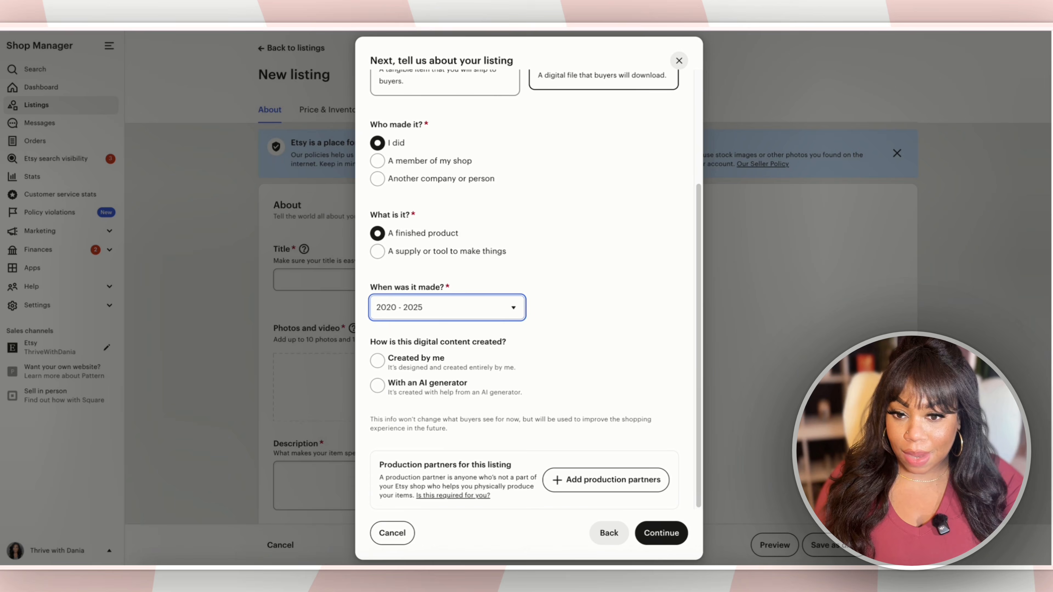
left_click(377, 361)
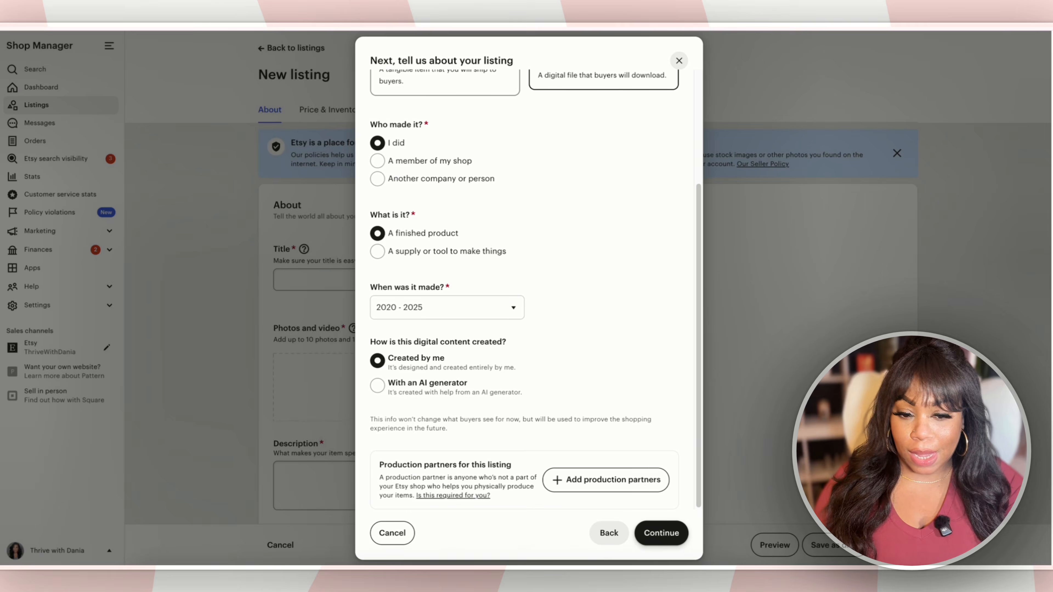
left_click(660, 533)
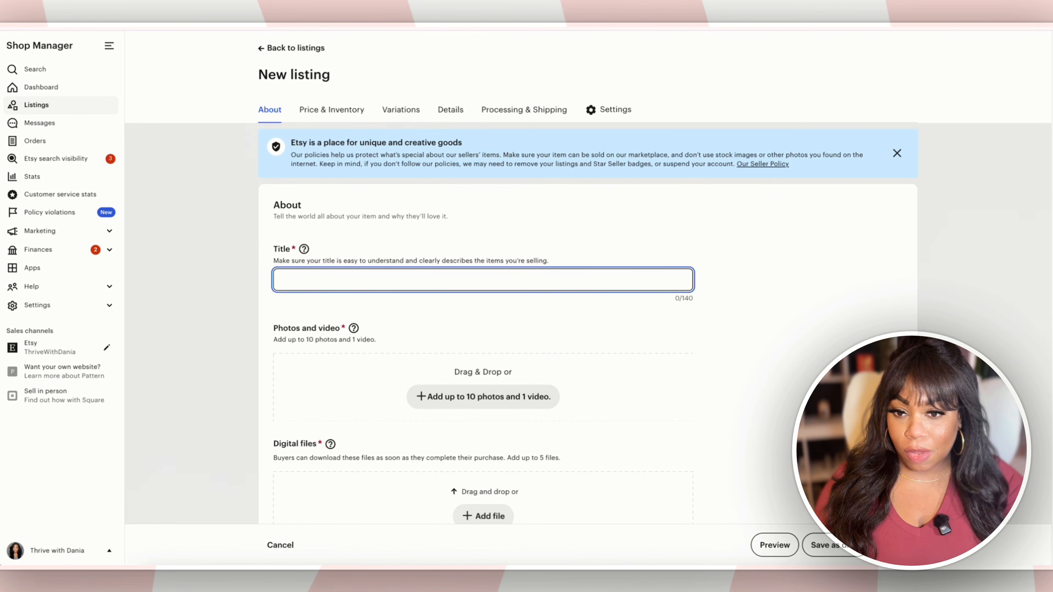
Step: Title the listing "Berry Sweet Strawberry Editable Canva Template, Fruit-Themed Birthday Invitation, Cute Kids Bday Party Invite, Digital Download"
type("Berry Sweet Strawberry Editable Canva Template, Fruit-Themed Birthday Invitation, Cute Kids Bday Party Invite, Digital Download")
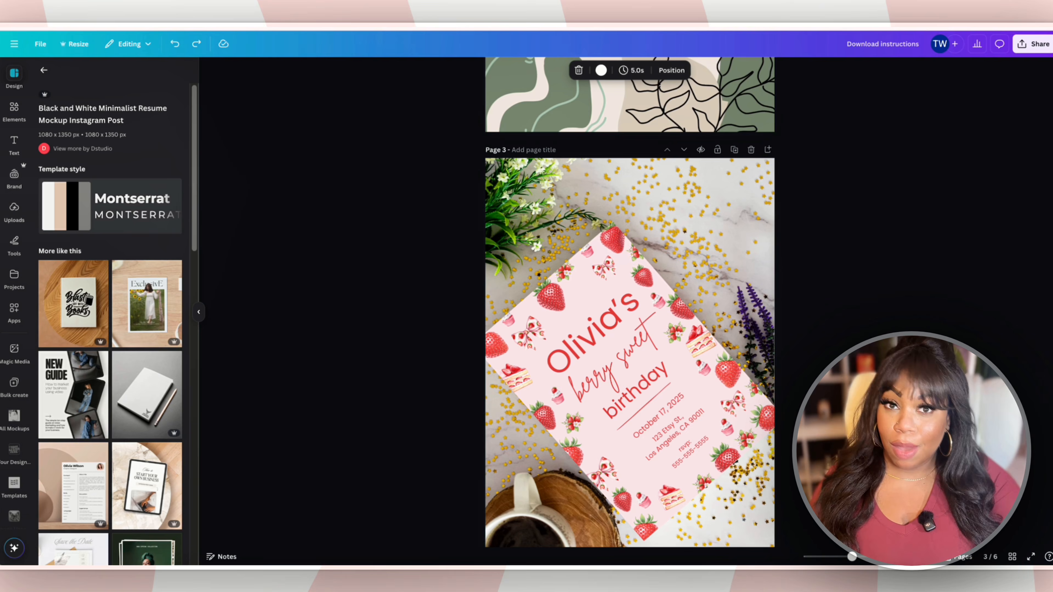
Step: Switch to the Canva design and apply the Black and White Minimalist Resume Mockup template to the blank page 6
key("Escape")
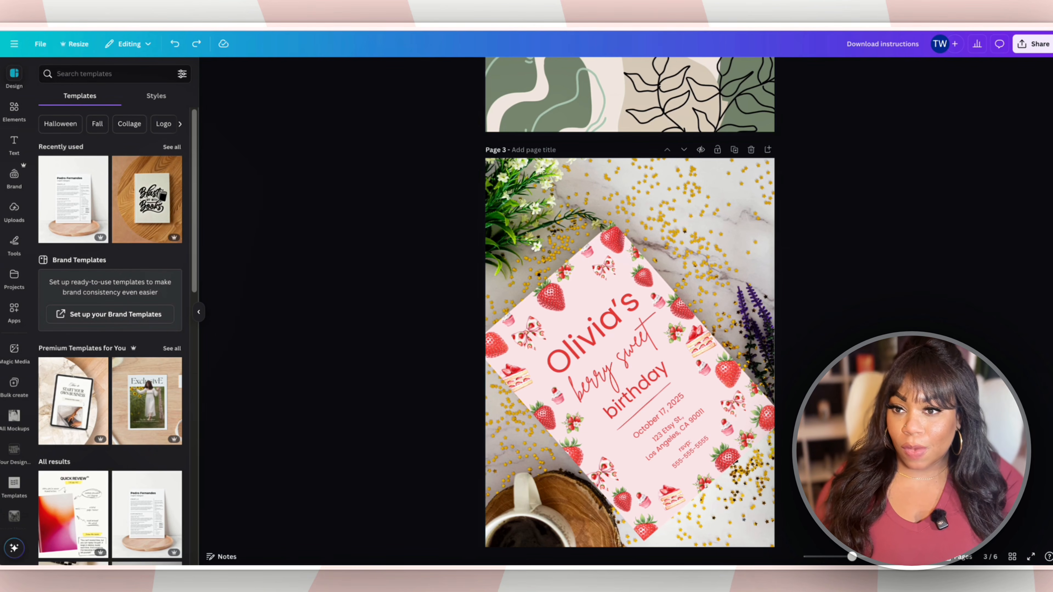
type("card mockup")
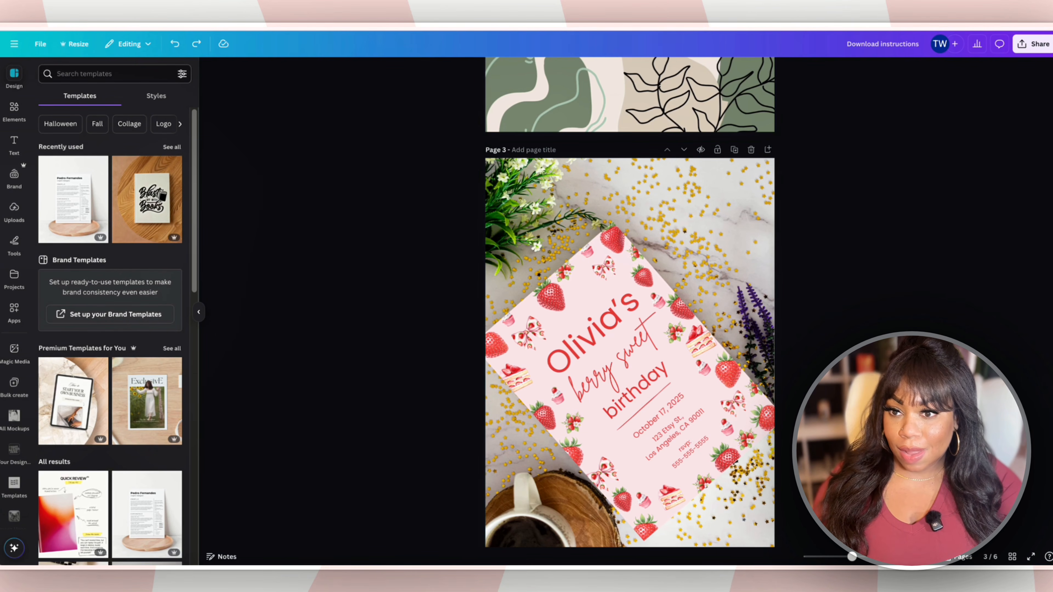
key("Return")
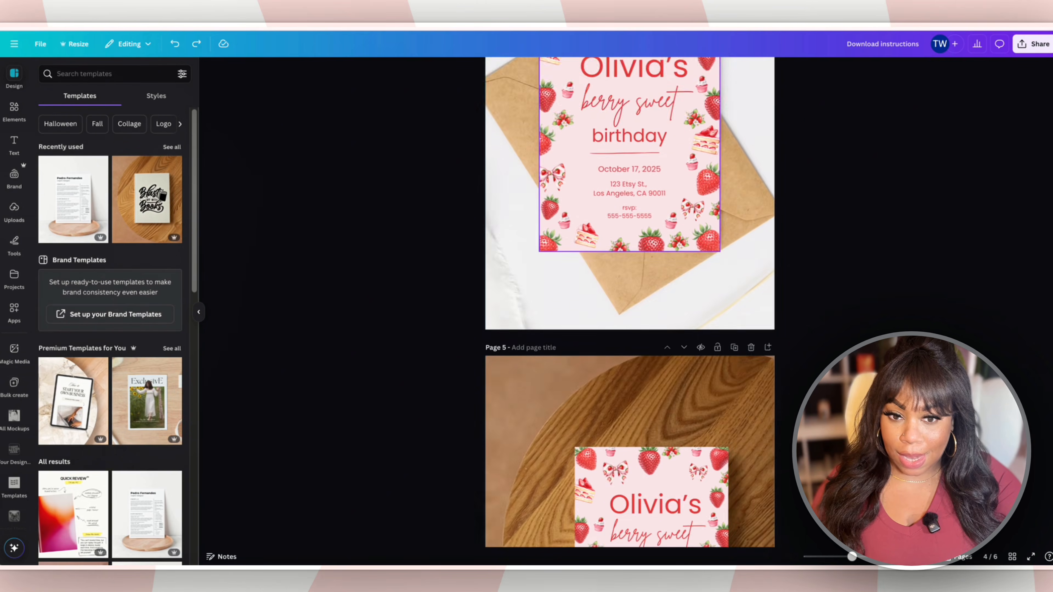
scroll(630, 207, "down", 12)
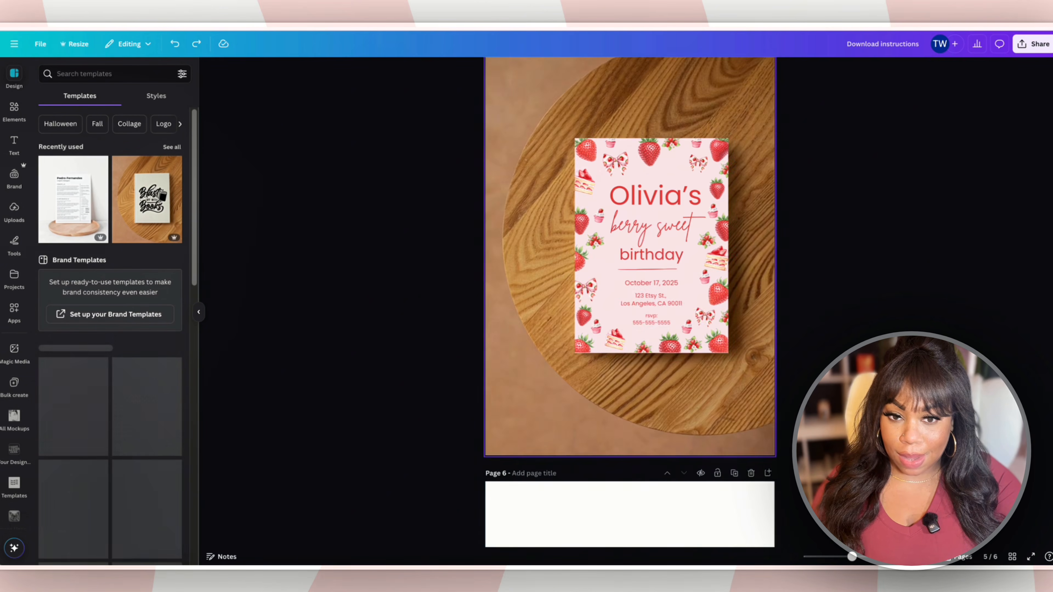
left_click(73, 199)
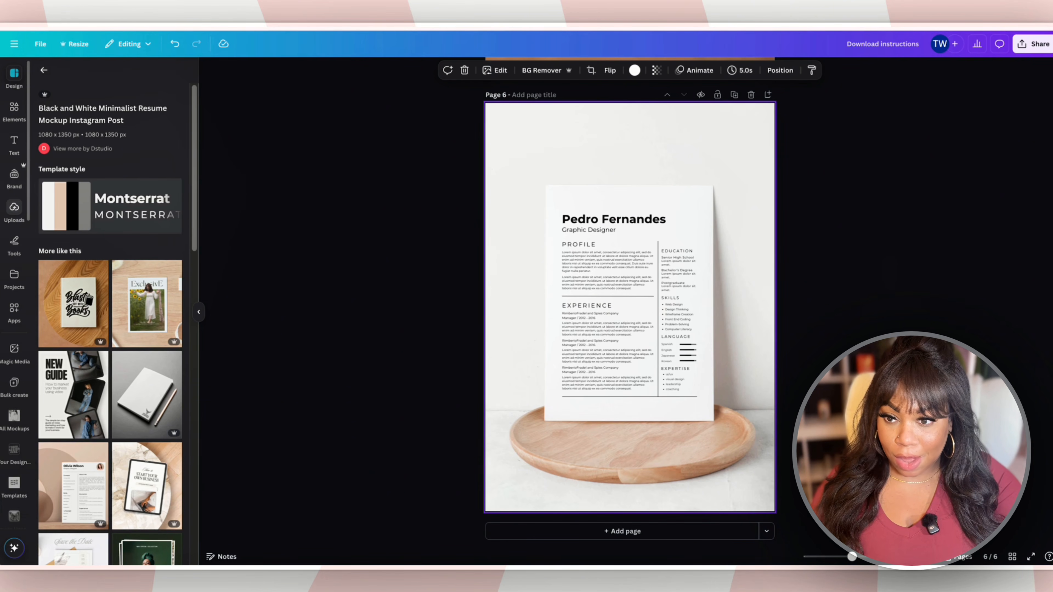
Step: Place the uploaded birthday invitation over the mockup's paper on page 6 and delete the template's resume text layers
left_click(14, 210)
left_click(58, 192)
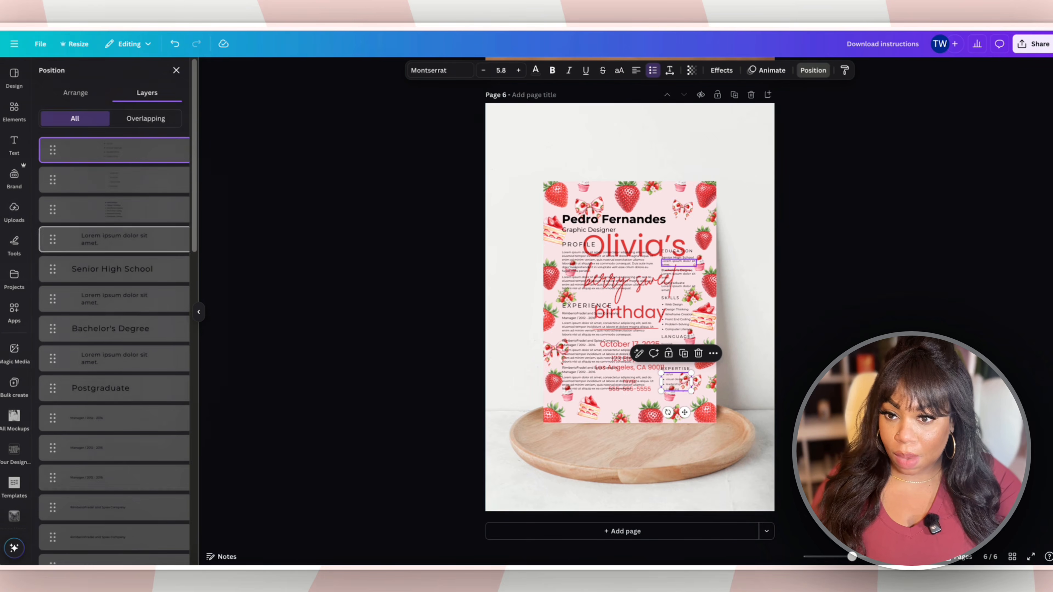
scroll(115, 298, "down", 15)
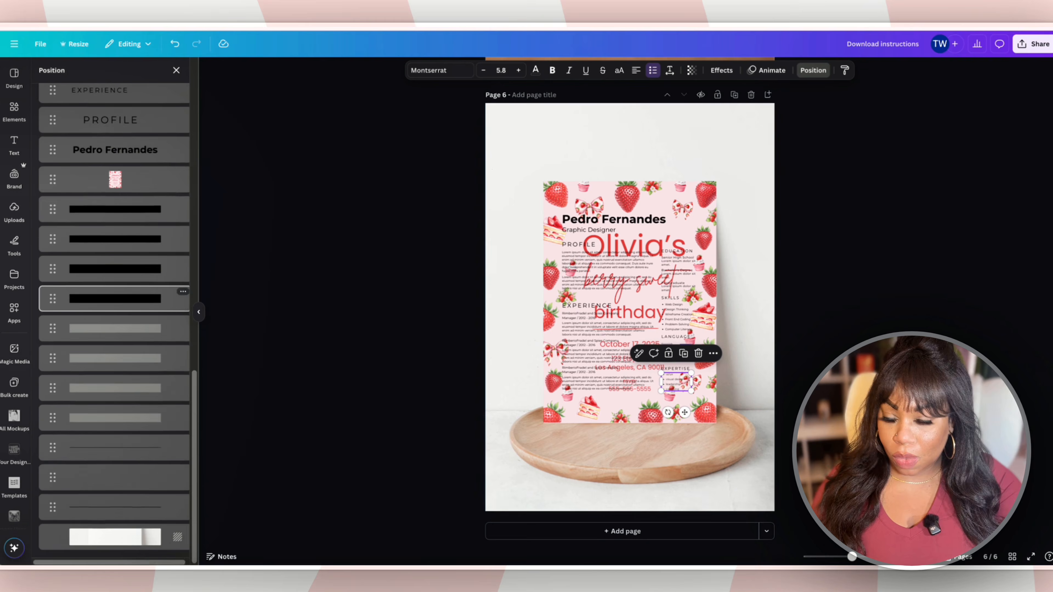
scroll(115, 332, "up", 5)
left_click(115, 384, "shift")
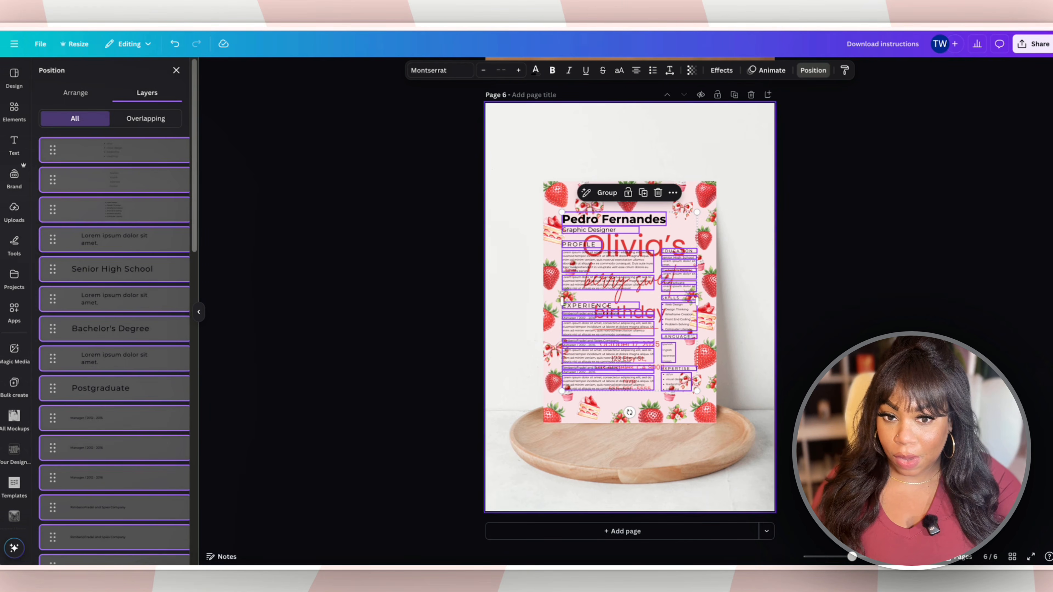
key("Delete")
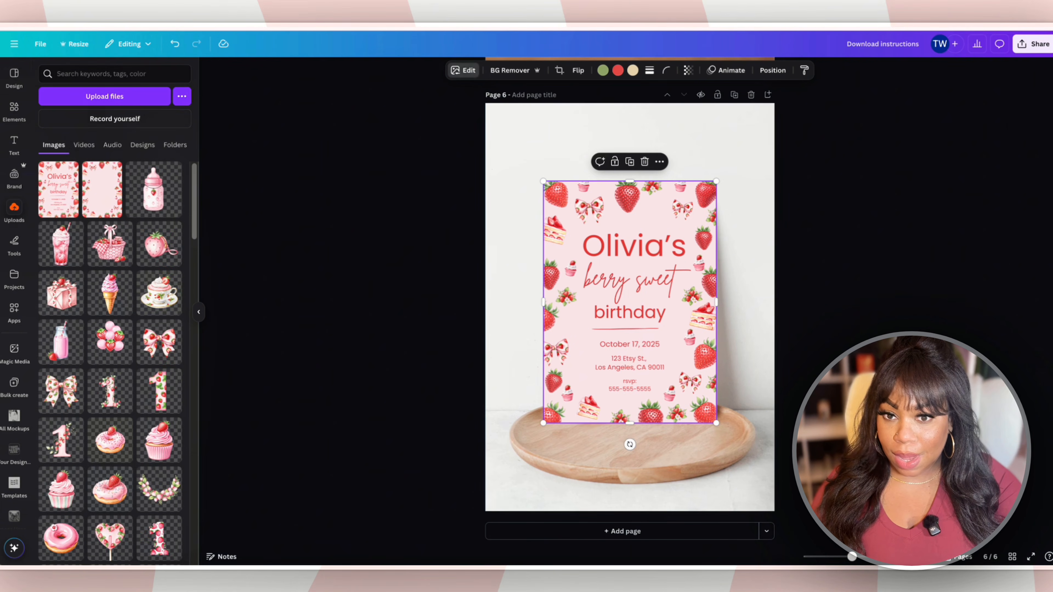
Step: Add a shadow effect to the invitation image on the page 6 mockup
left_click(463, 70)
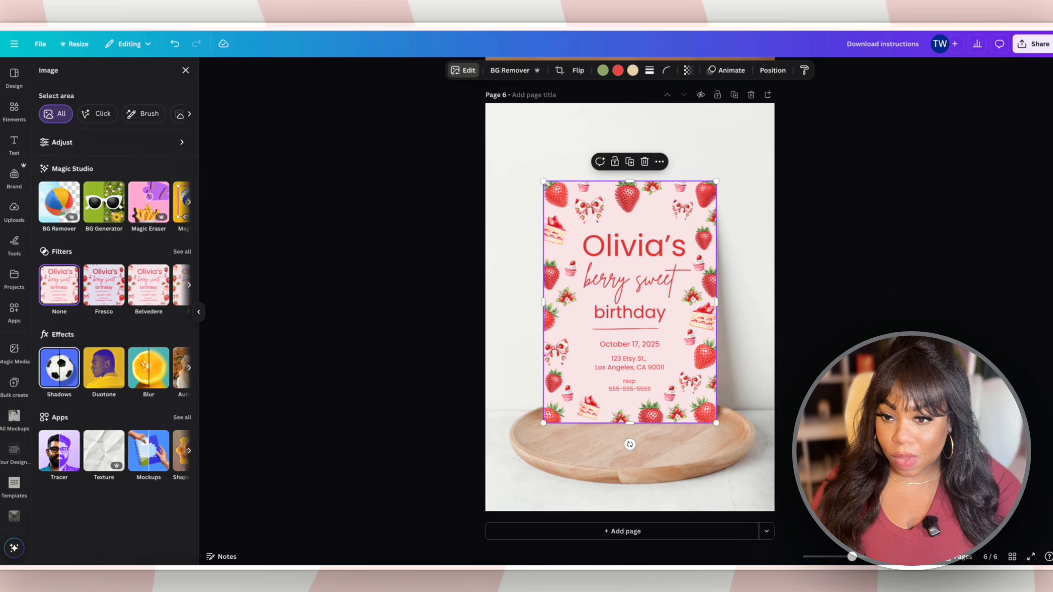
left_click(59, 368)
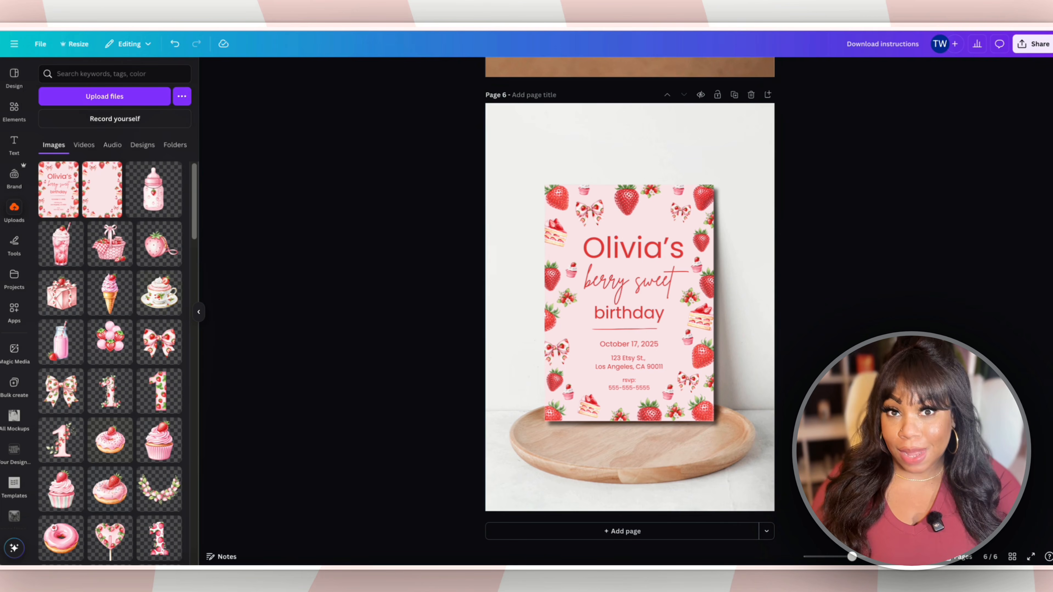
scroll(629, 302, "up", 10)
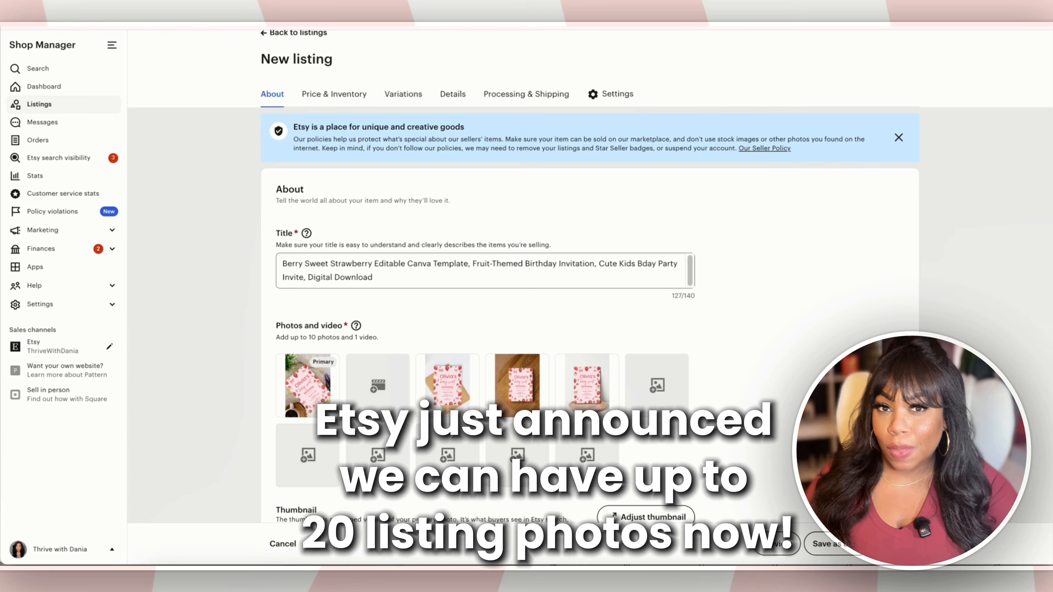
Step: Return to the new Etsy listing and paste the prepared product text into its description
scroll(526, 273, "down", 10)
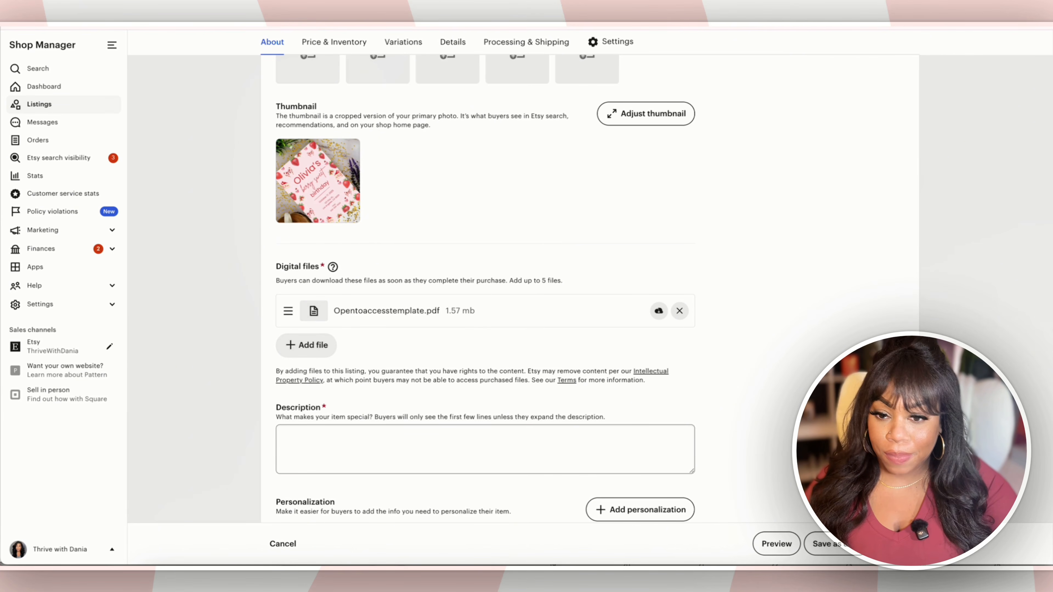
left_click(283, 436)
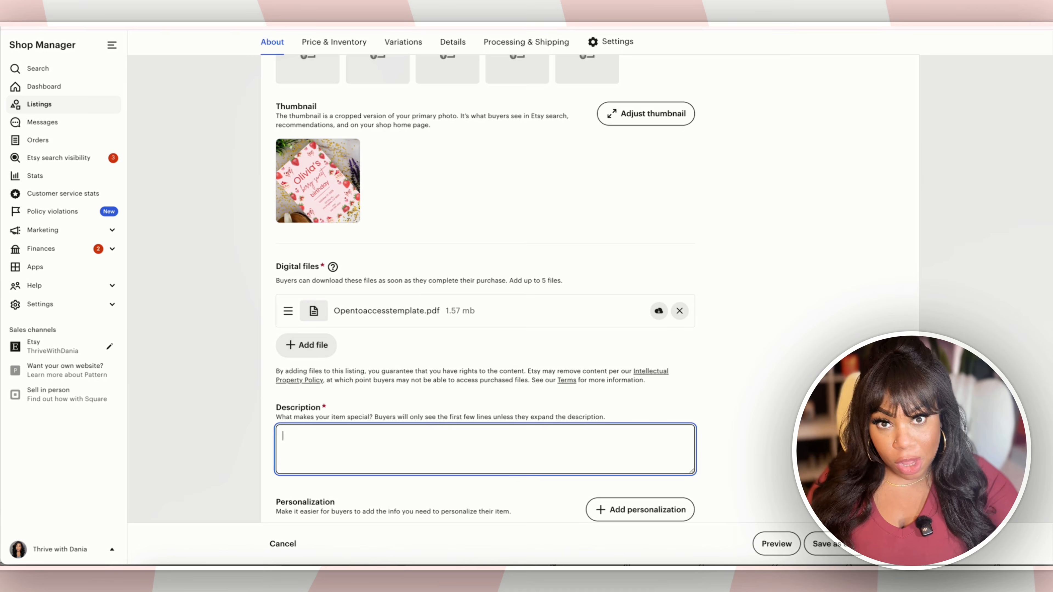
key("ctrl+v")
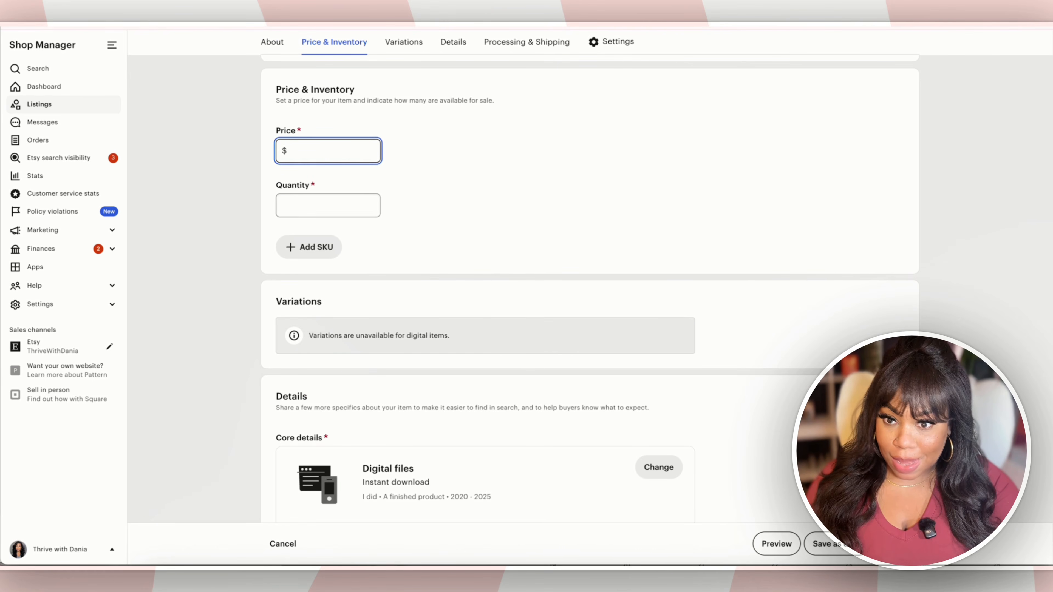
Step: Set the listing's price to $5.00 and its quantity to 999
type("5")
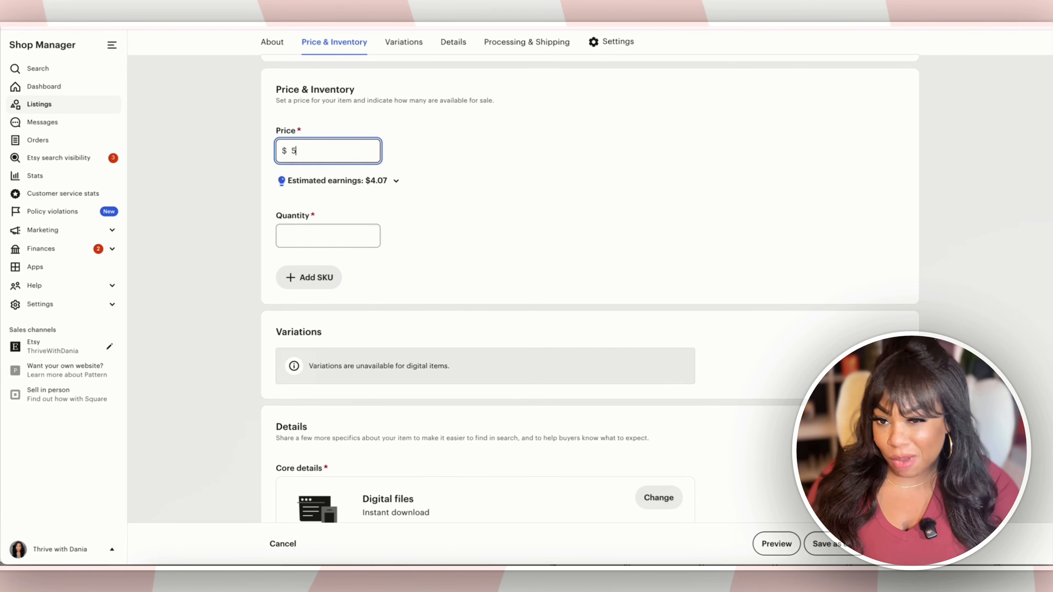
key("Tab")
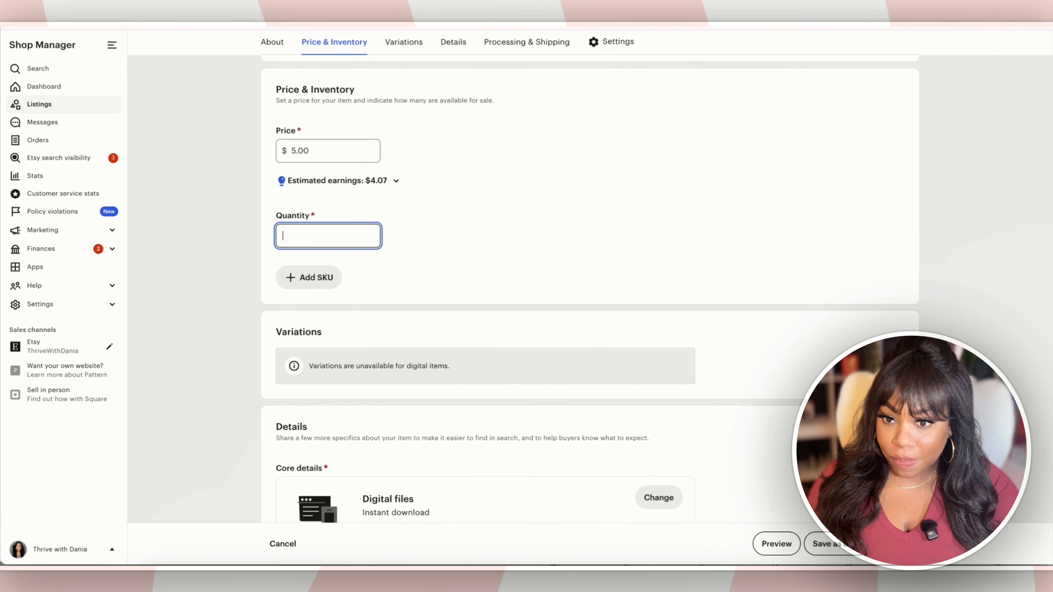
type("999")
key("Tab")
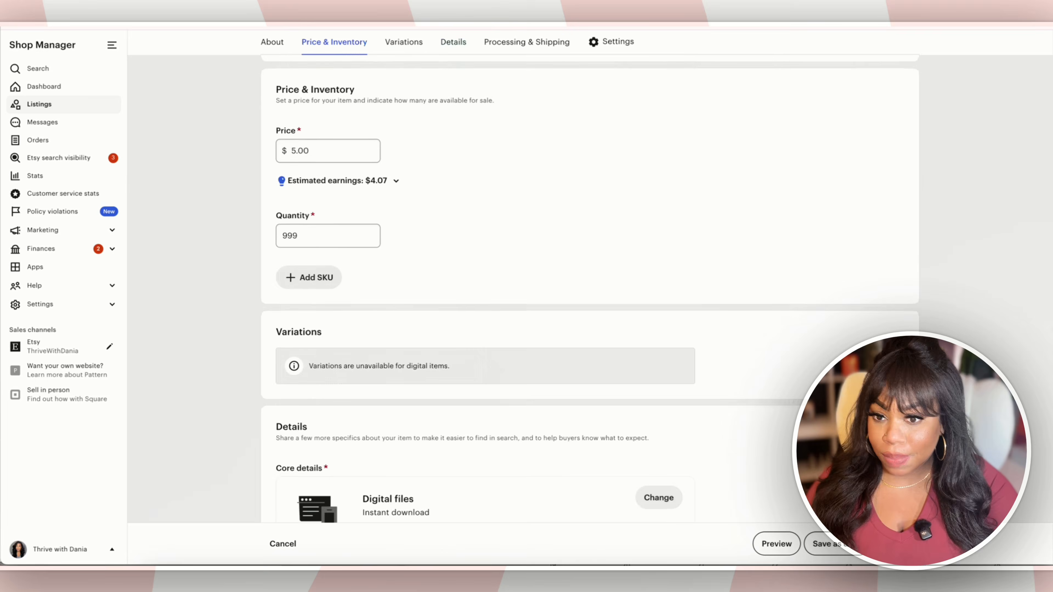
Step: Add all 13 tags to the listing, from strawberry invite, berry sweet party and fruit birthday through sweet one theme and toddler birthday
scroll(589, 289, "down", 12)
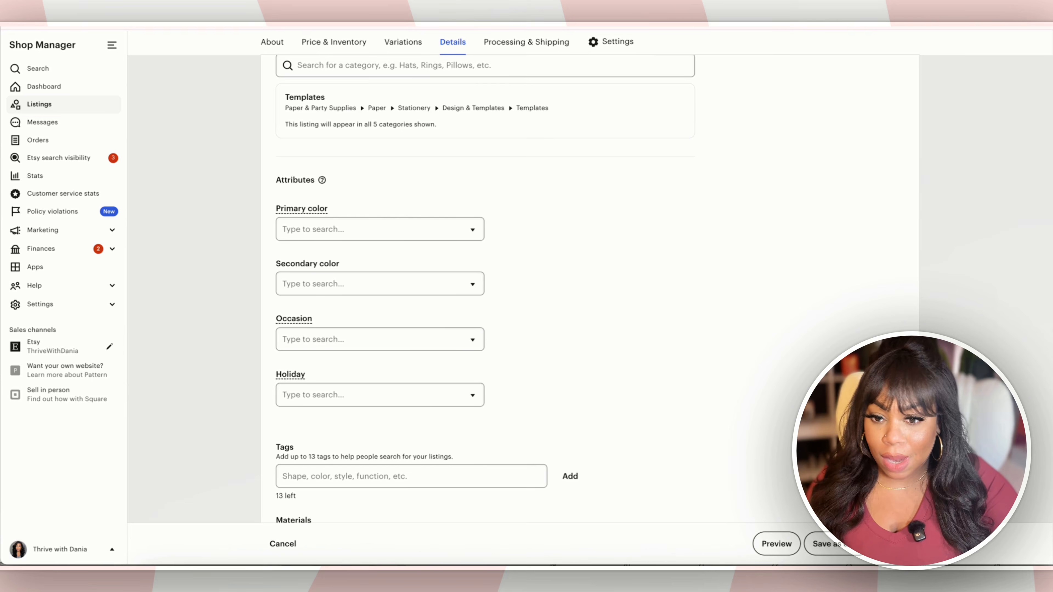
scroll(526, 290, "down", 7)
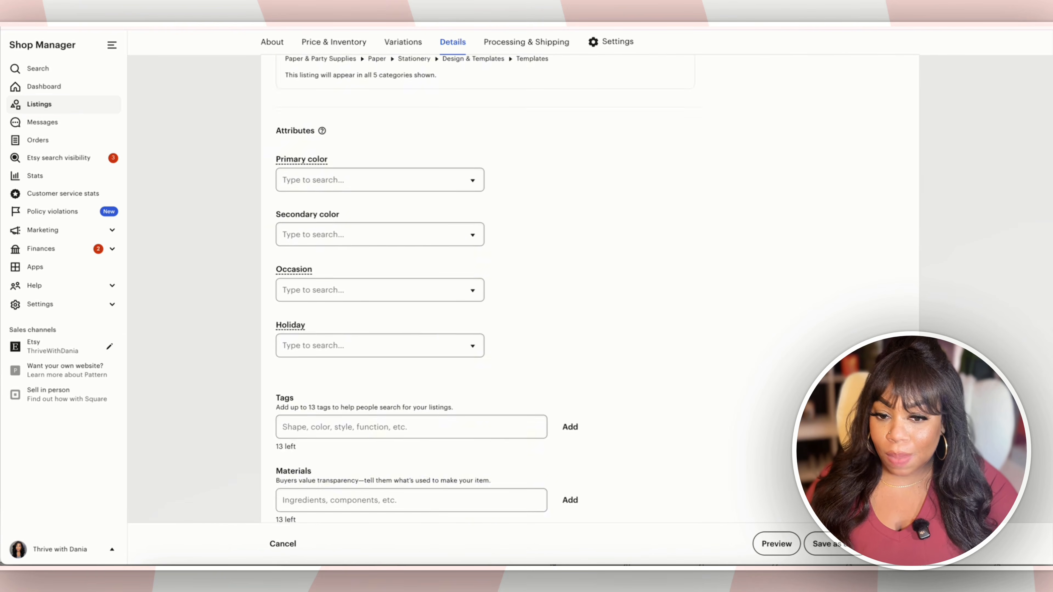
left_click(411, 184)
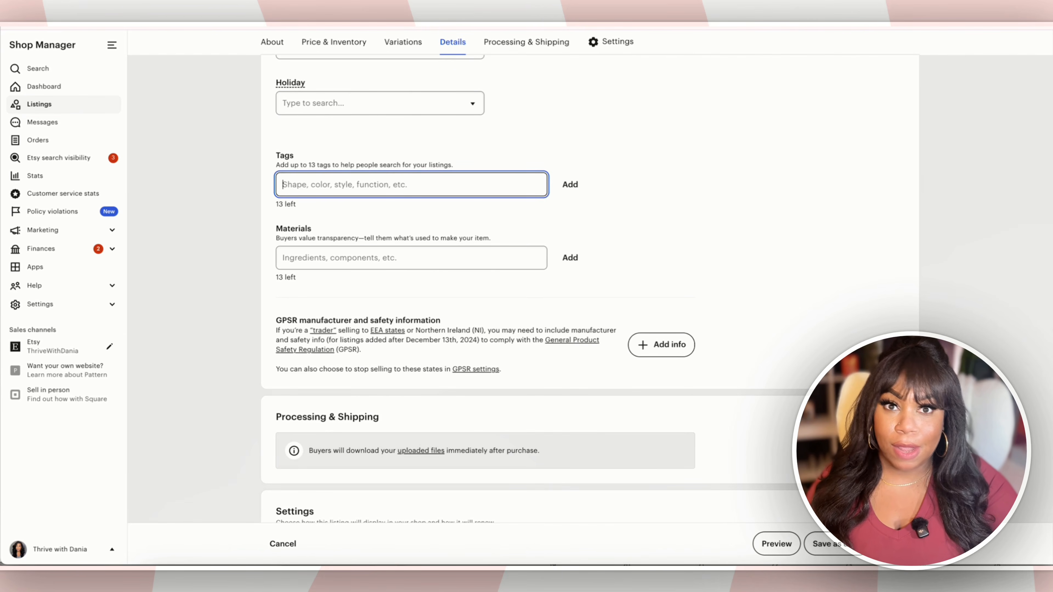
type("strawberry invite, berry sweet party, fruit birthday, kids party invite, canva template, editable invite, girl birthday, cute party card, summer birthday, printable invite, digital download, sweet one theme, toddler birthday")
key("Return")
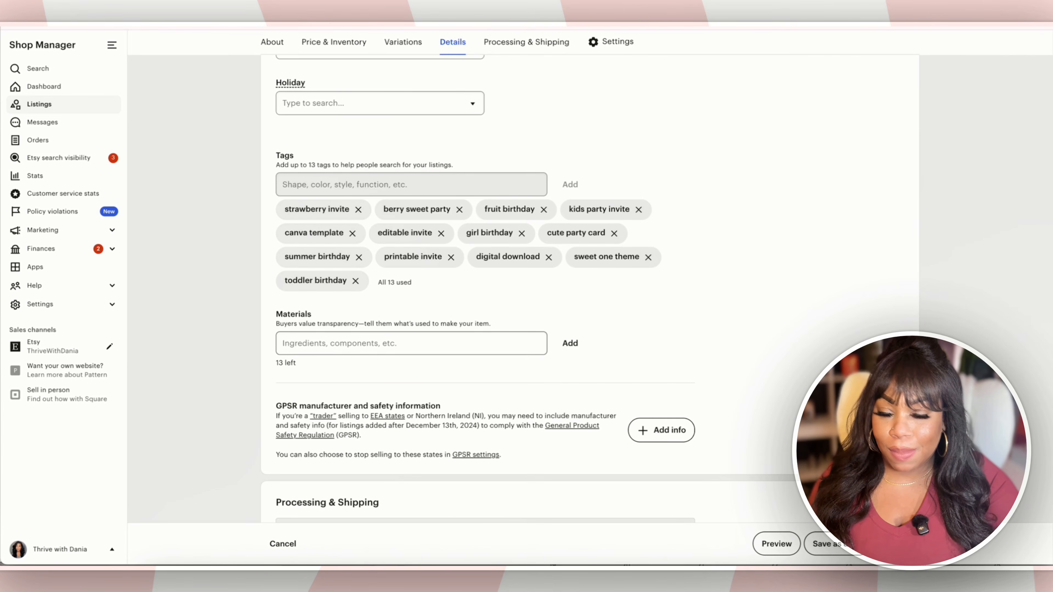
Step: Assign the listing to the Templates shop section and turn on featuring it at the top of the shop's homepage
scroll(485, 290, "down", 10)
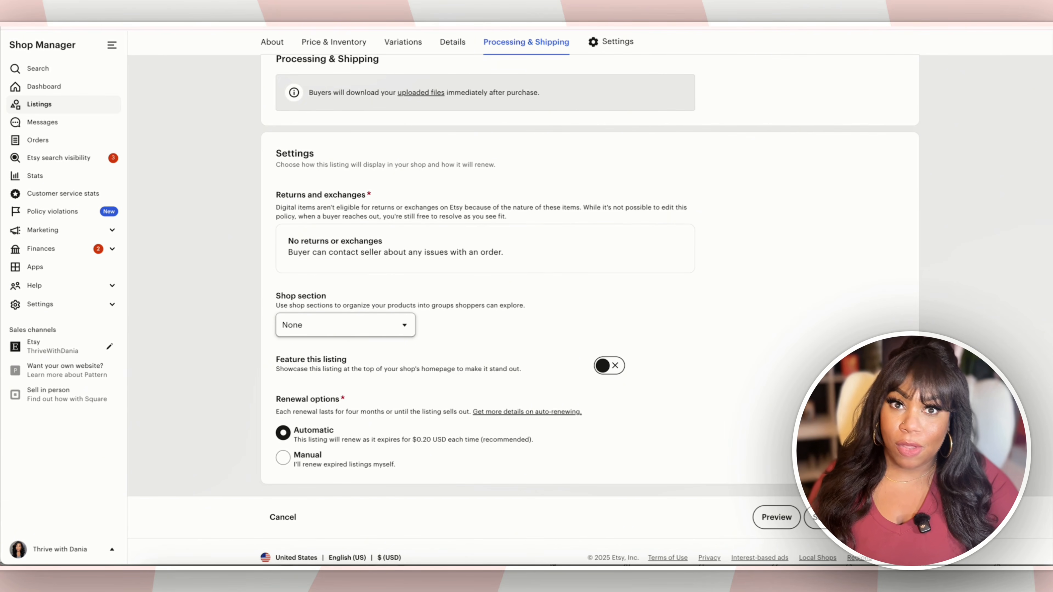
left_click(345, 325)
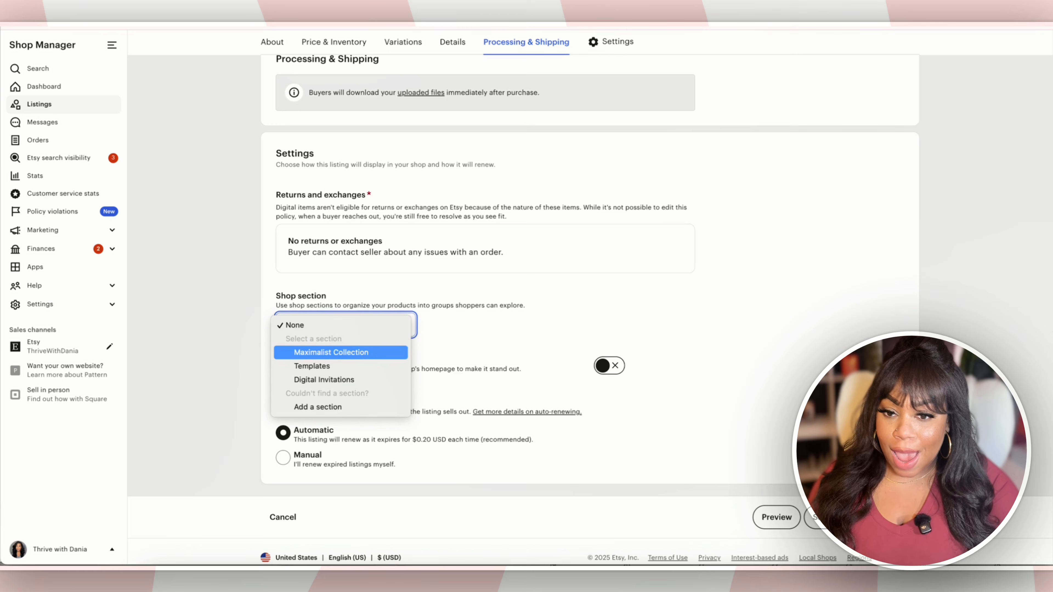
key("Return")
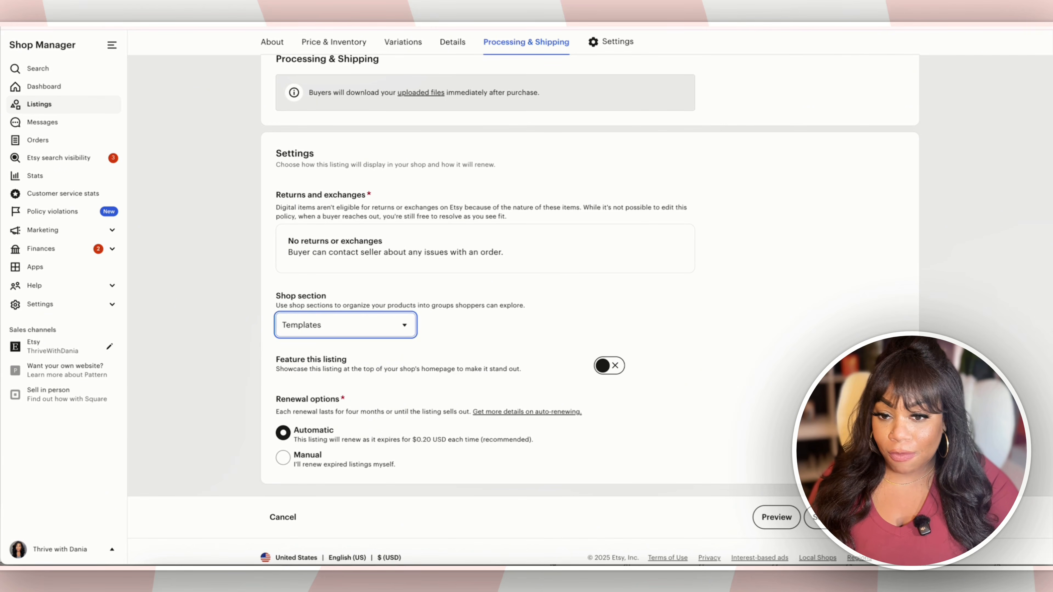
left_click(609, 365)
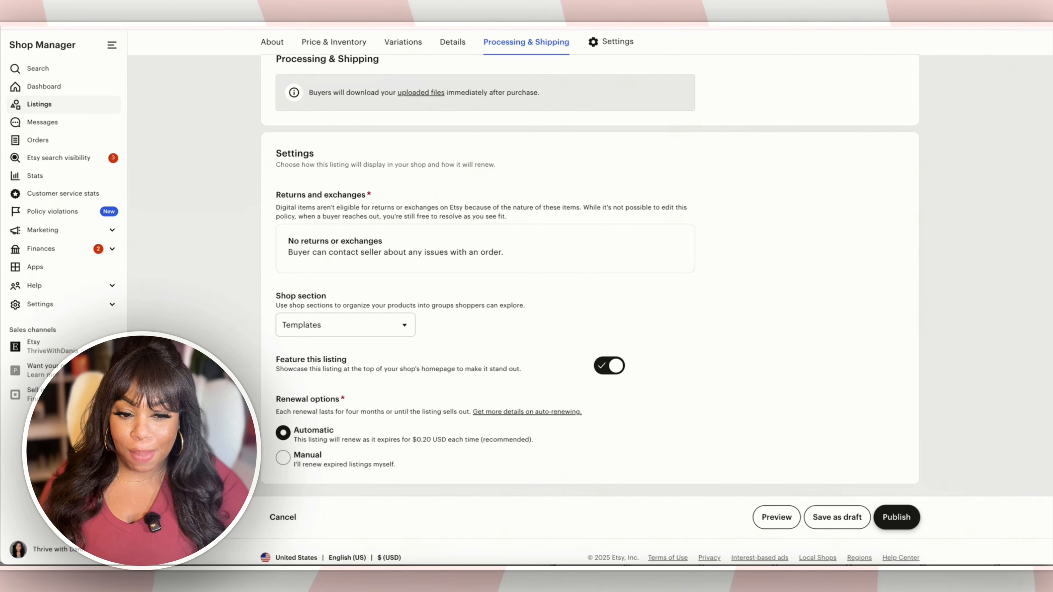
Step: Publish the new listing, accepting the listing fee, and open the strawberry invitation's public page from the shop's item list
left_click(896, 517)
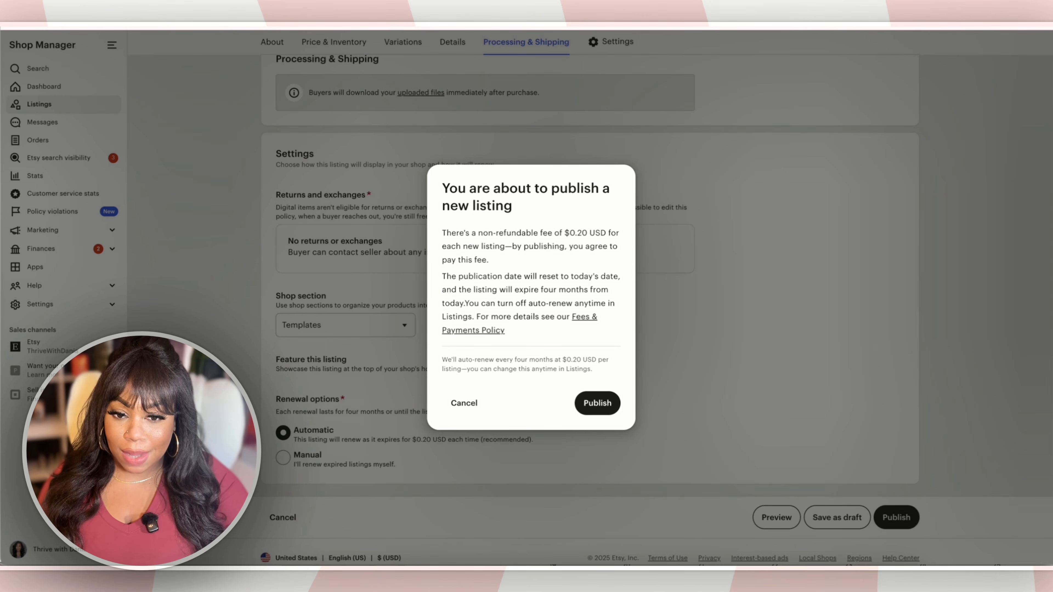
left_click(597, 402)
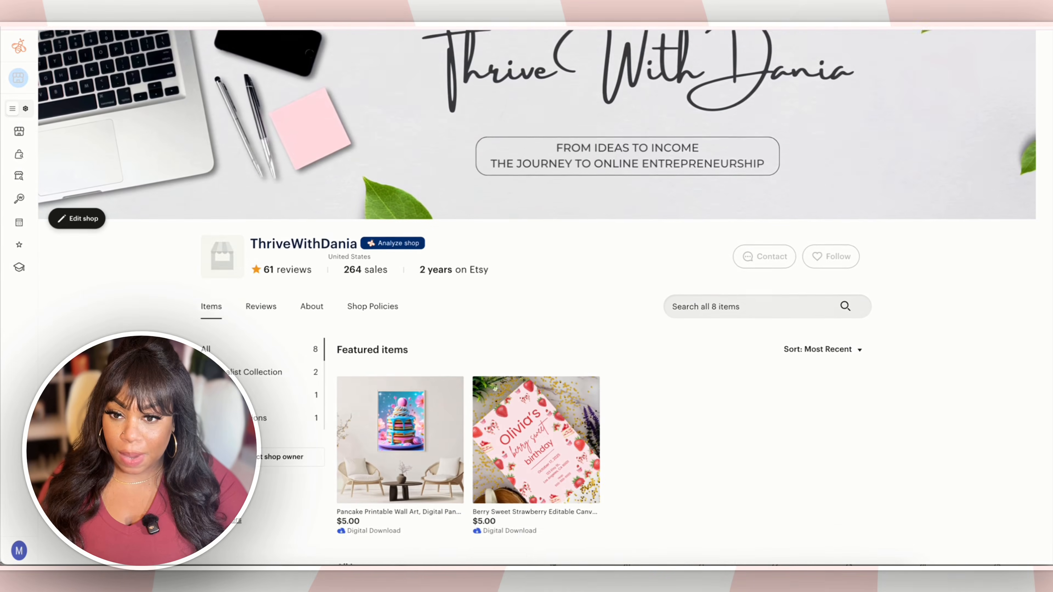
scroll(537, 298, "down", 7)
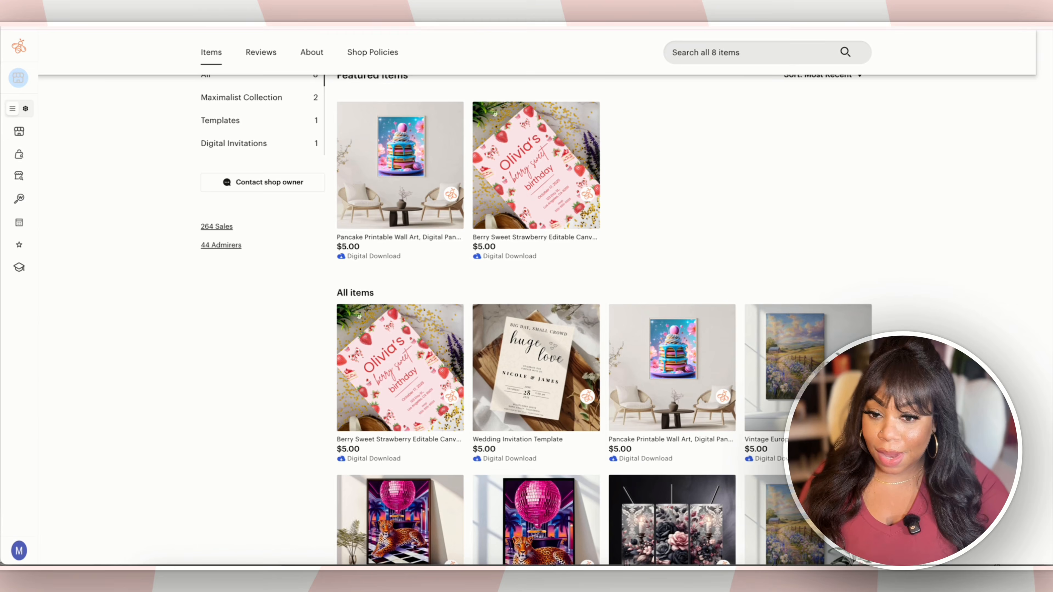
left_click(400, 367)
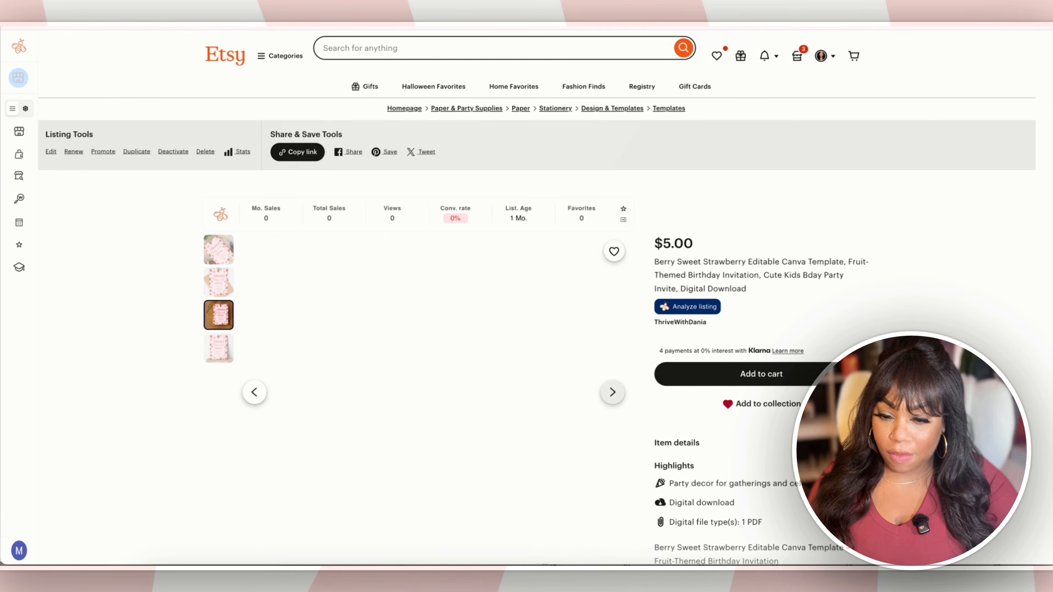